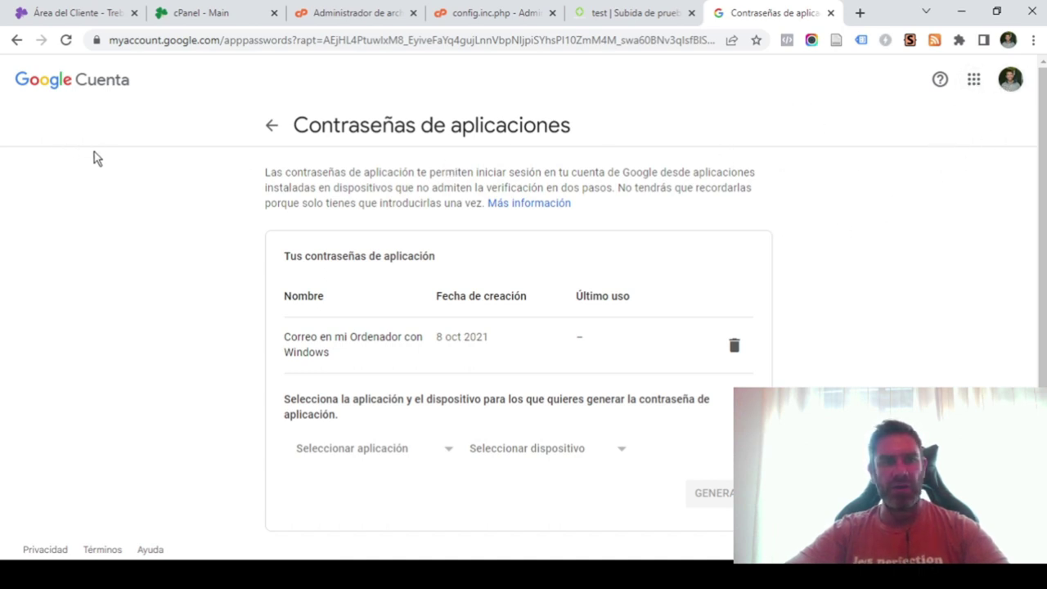
Scroll the Google app passwords page down to the app and device selectors.
{"action": "scroll", "coordinate": [152, 116], "scroll_direction": "down", "scroll_amount": 1}
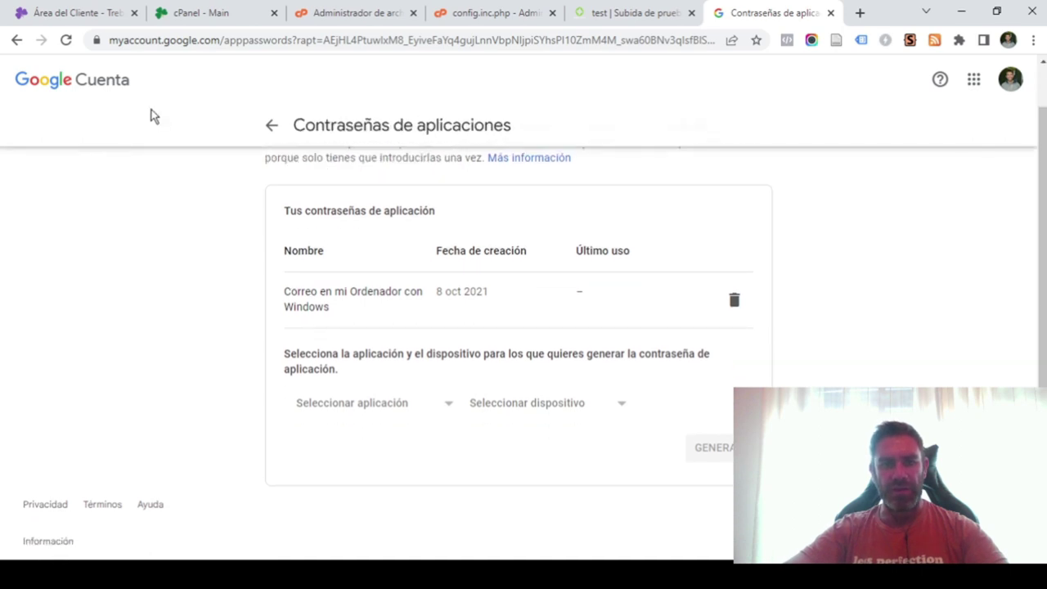
Generate a Mail app password with the custom device name 'OJS TEST'.
{"action": "left_click", "coordinate": [385, 407]}
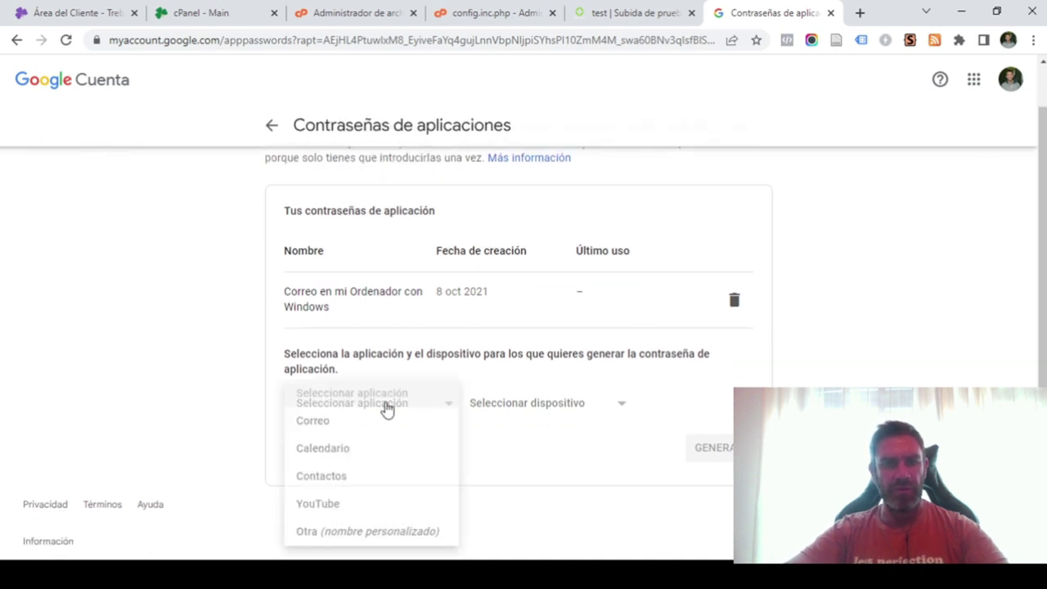
{"action": "left_click", "coordinate": [324, 422]}
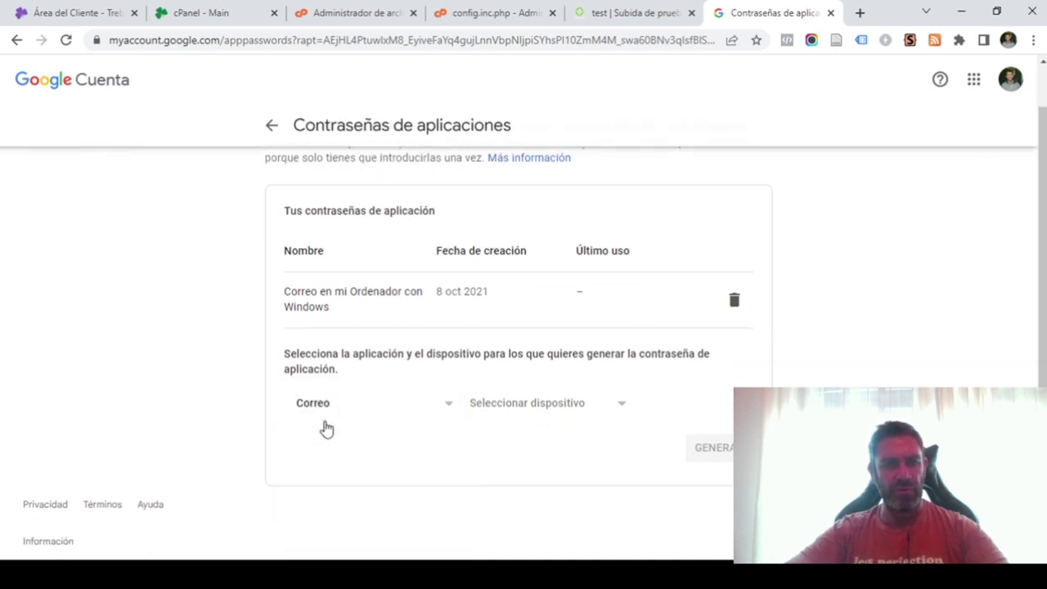
{"action": "left_click", "coordinate": [606, 415]}
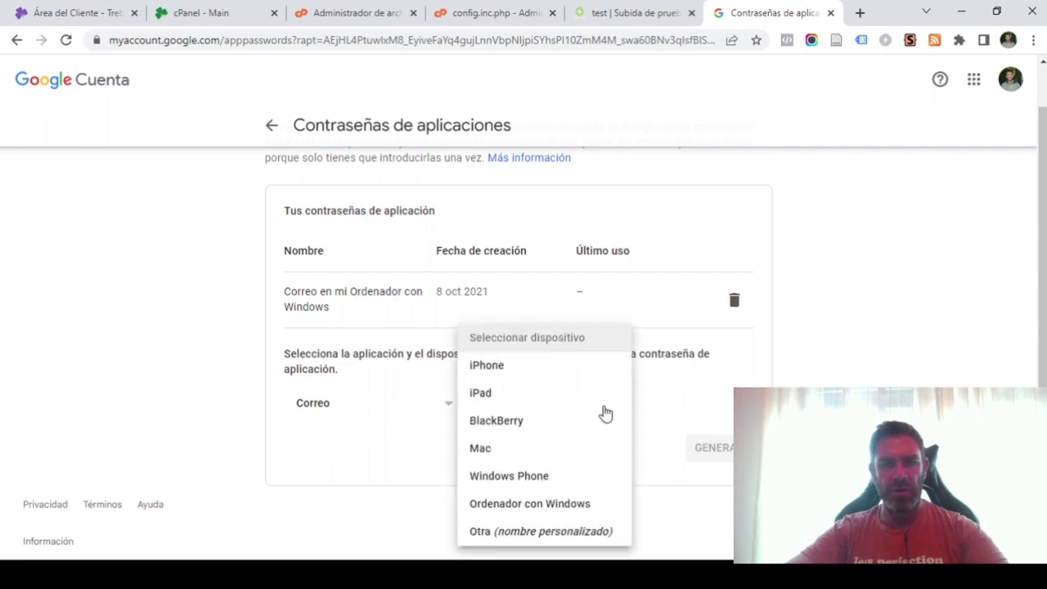
{"action": "left_click", "coordinate": [505, 535]}
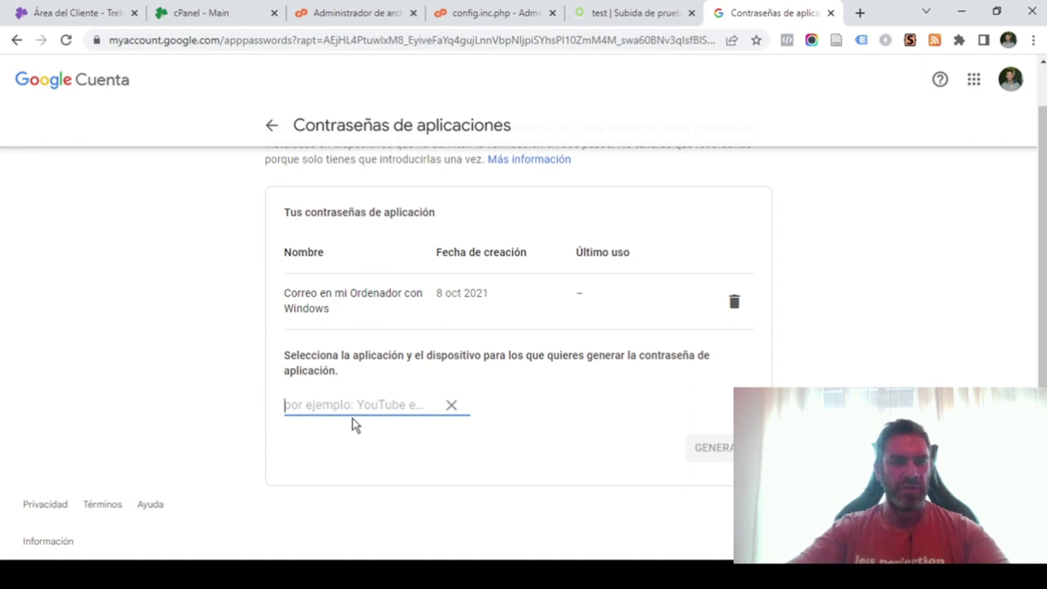
{"action": "type", "text": "OJS TEST"}
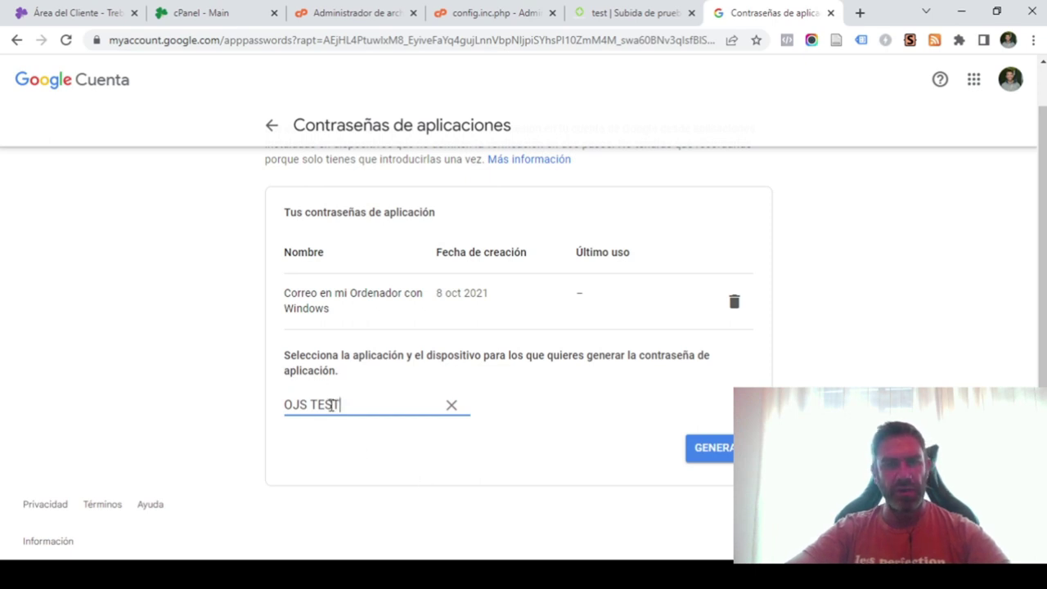
{"action": "left_click", "coordinate": [727, 452]}
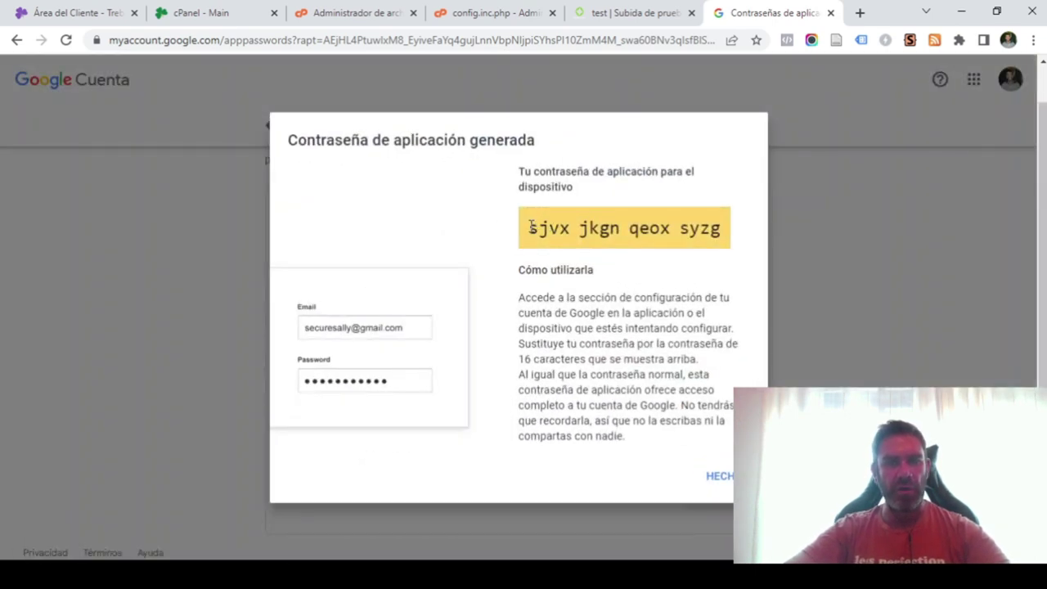
Select the generated 16-character app password, then return to the cPanel File Manager.
{"action": "left_click_drag", "start_coordinate": [531, 226], "coordinate": [727, 233]}
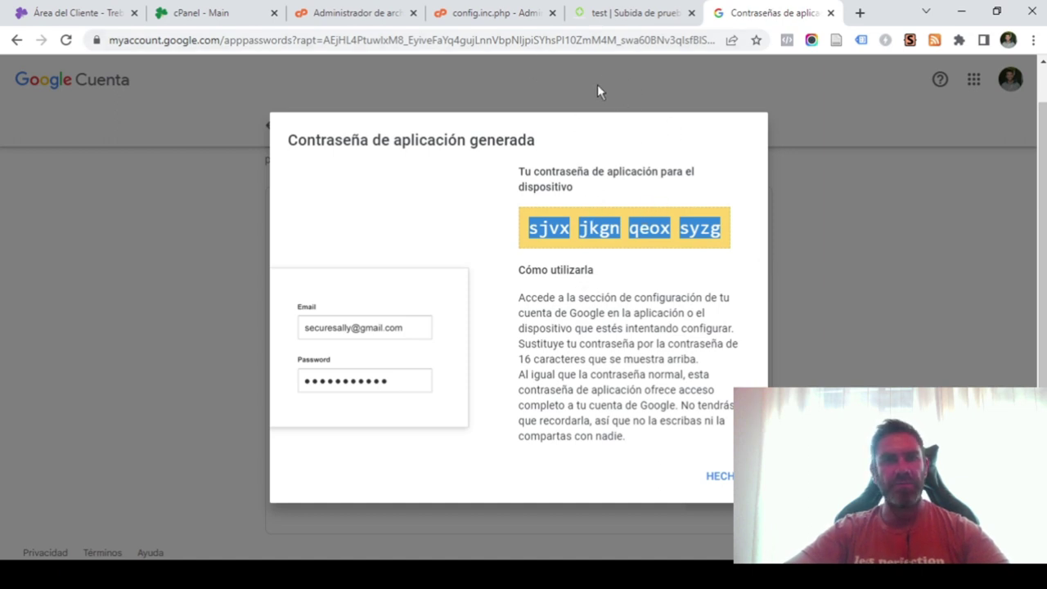
{"action": "left_click", "coordinate": [344, 17]}
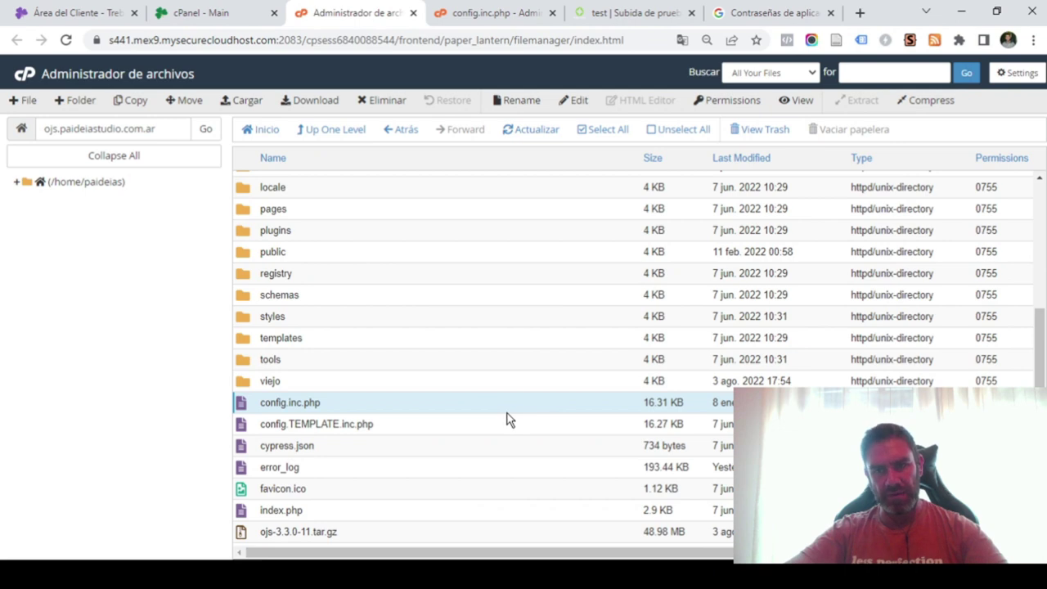
Check the OJS submission workflow page.
{"action": "left_click", "coordinate": [634, 12]}
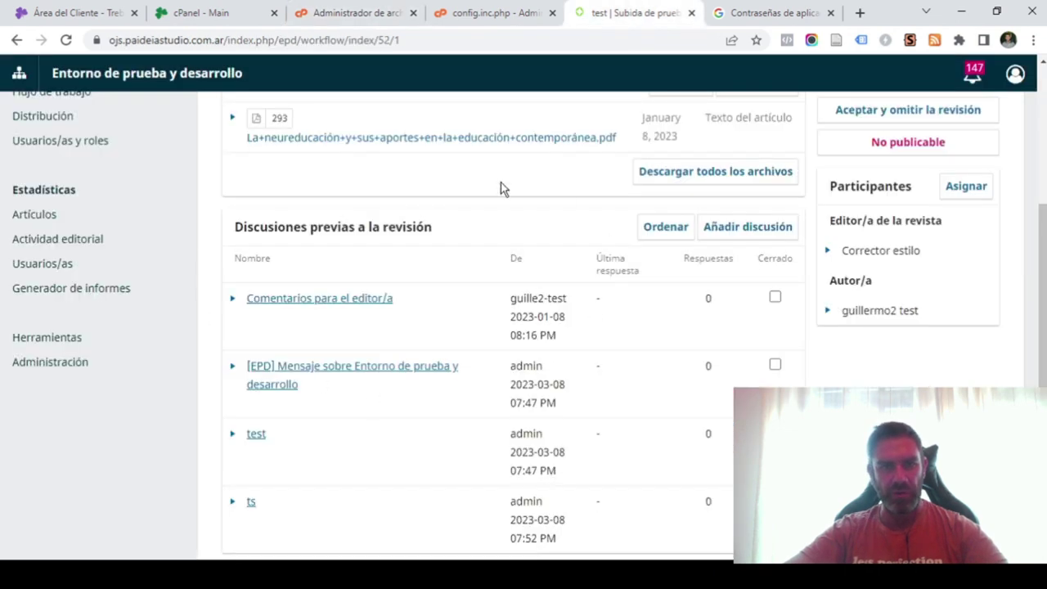
{"action": "scroll", "coordinate": [245, 335], "scroll_direction": "up", "scroll_amount": 3}
{"action": "scroll", "coordinate": [303, 366], "scroll_direction": "down", "scroll_amount": 3}
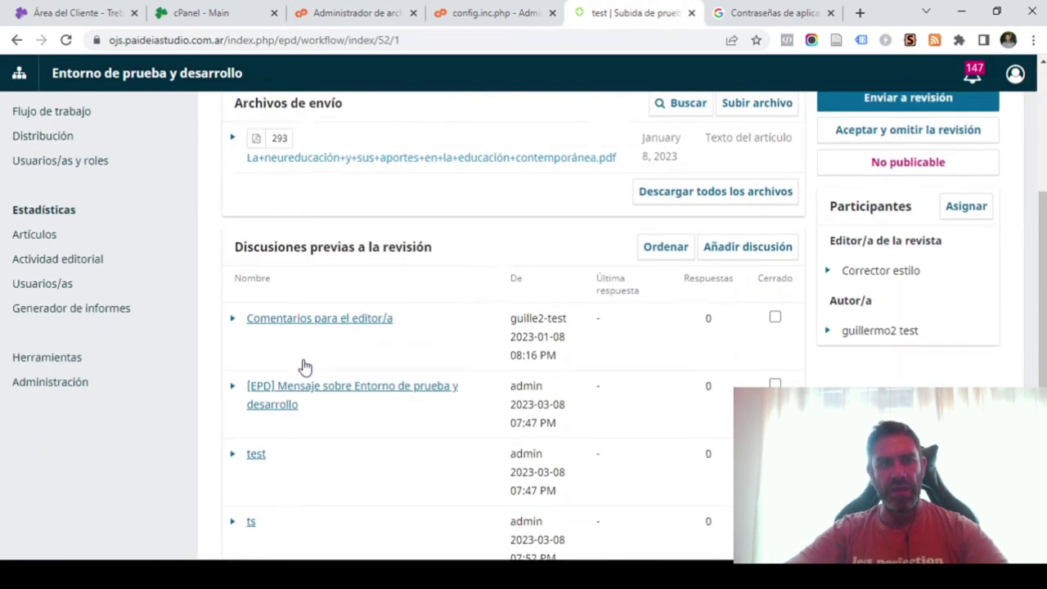
{"action": "scroll", "coordinate": [327, 364], "scroll_direction": "down", "scroll_amount": 1}
{"action": "scroll", "coordinate": [466, 301], "scroll_direction": "up", "scroll_amount": 4}
{"action": "scroll", "coordinate": [452, 296], "scroll_direction": "down", "scroll_amount": 4}
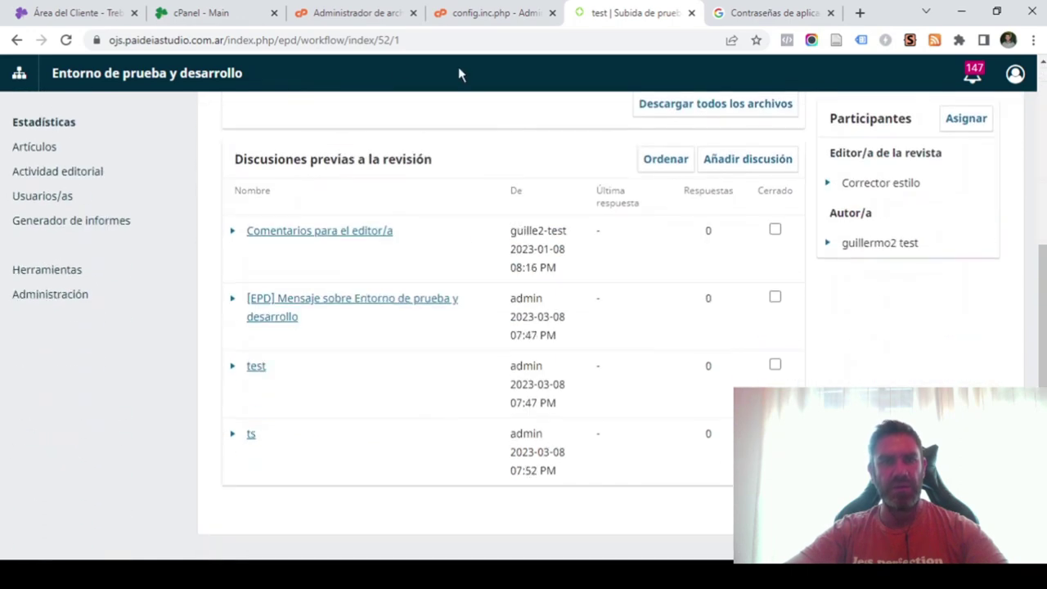
Back in File Manager, select config.inc.php and close the old editor tab.
{"action": "left_click", "coordinate": [348, 18]}
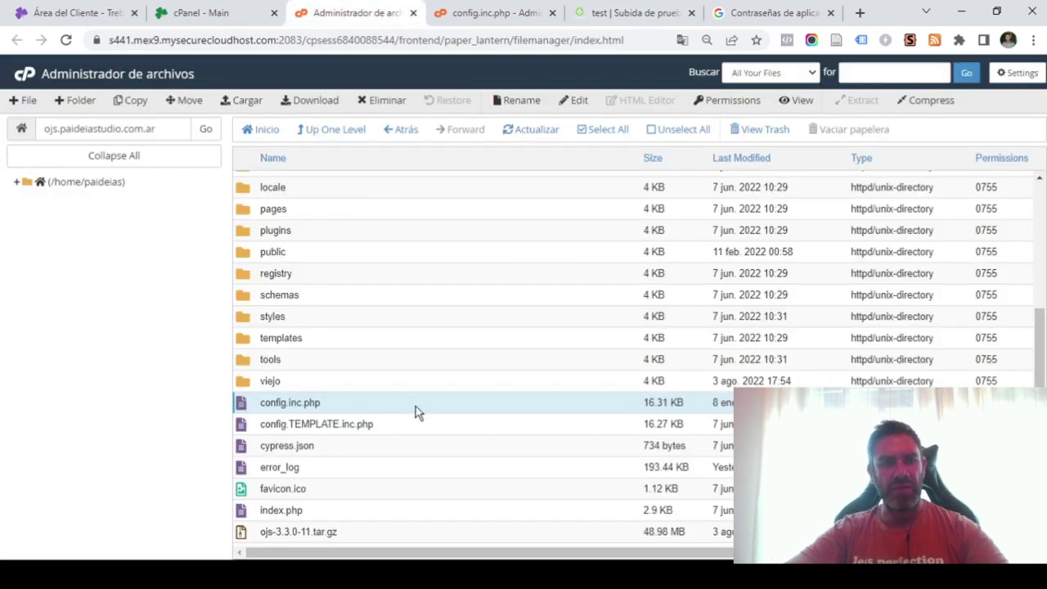
{"action": "scroll", "coordinate": [405, 409], "scroll_direction": "up", "scroll_amount": 5}
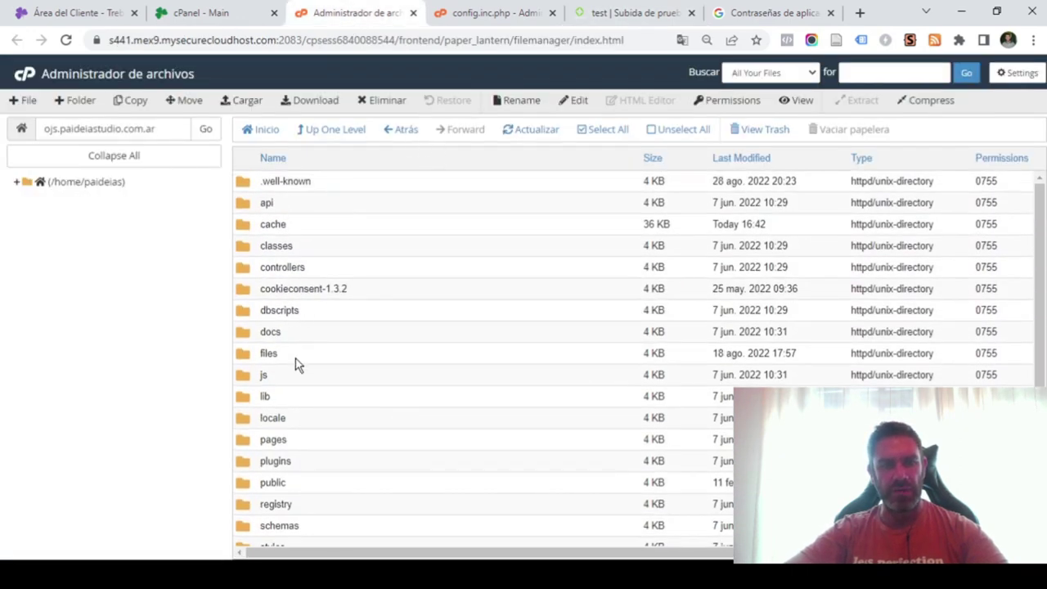
{"action": "scroll", "coordinate": [301, 362], "scroll_direction": "down", "scroll_amount": 3}
{"action": "scroll", "coordinate": [304, 357], "scroll_direction": "down", "scroll_amount": 1}
{"action": "left_click", "coordinate": [305, 360]}
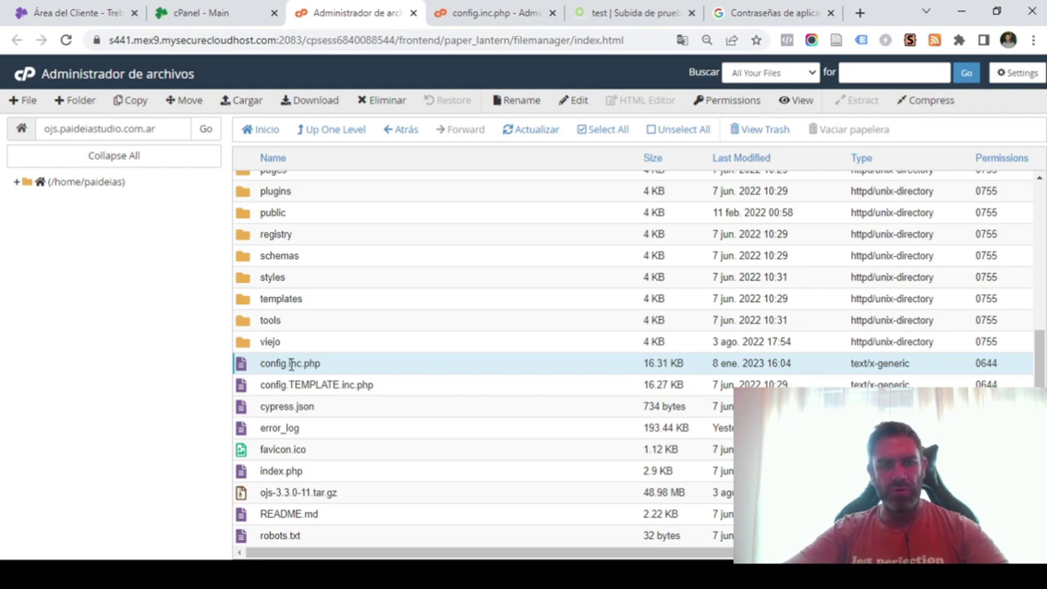
{"action": "left_click", "coordinate": [553, 13]}
Edit config.inc.php and scroll down to the [email] SMTP settings.
{"action": "right_click", "coordinate": [279, 365]}
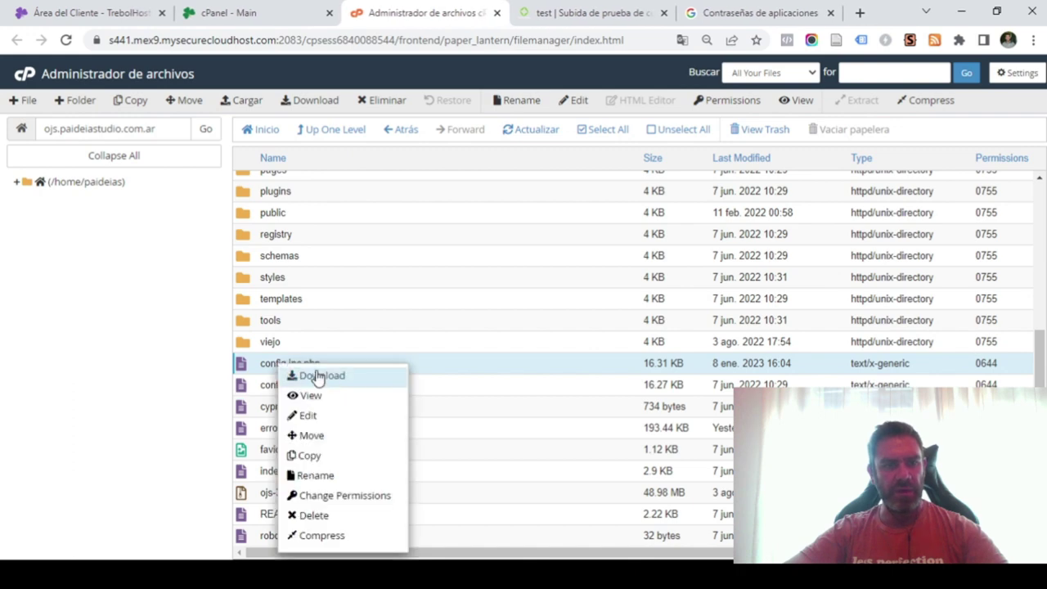
{"action": "left_click", "coordinate": [310, 414]}
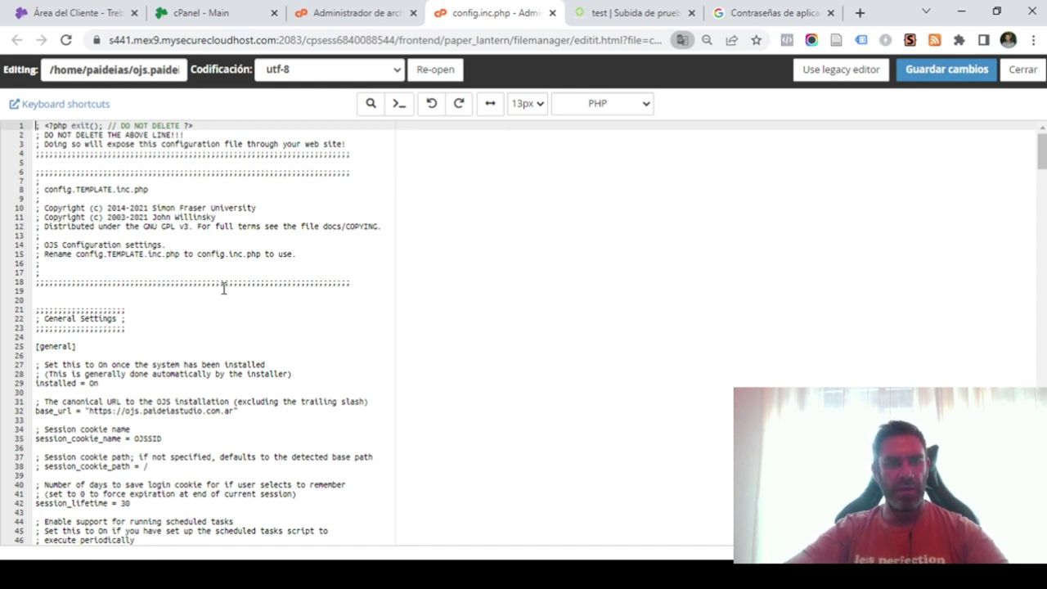
{"action": "scroll", "coordinate": [192, 283], "scroll_direction": "down", "scroll_amount": 4}
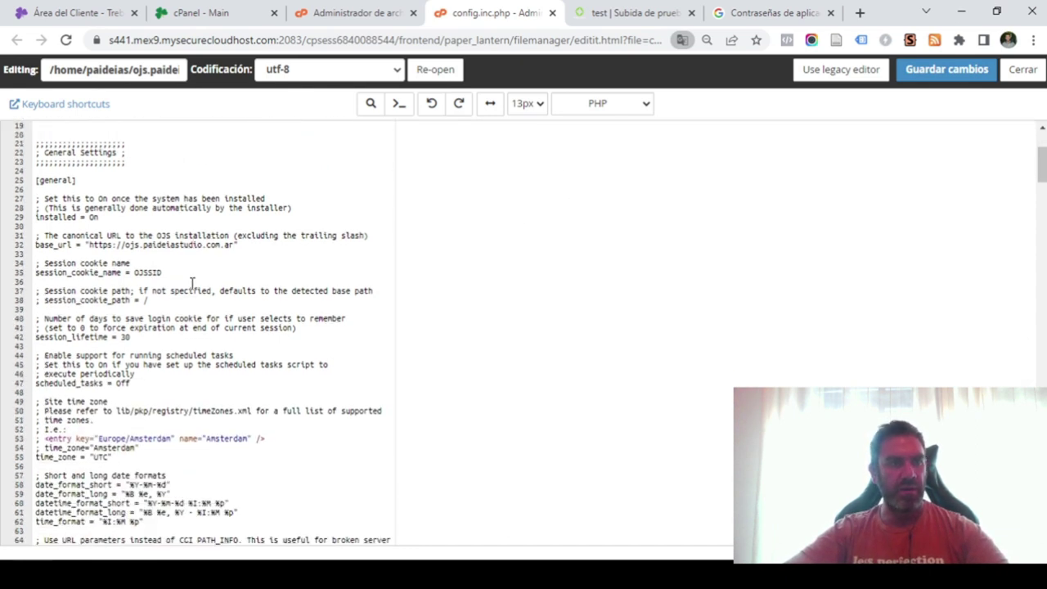
{"action": "scroll", "coordinate": [193, 282], "scroll_direction": "down", "scroll_amount": 18}
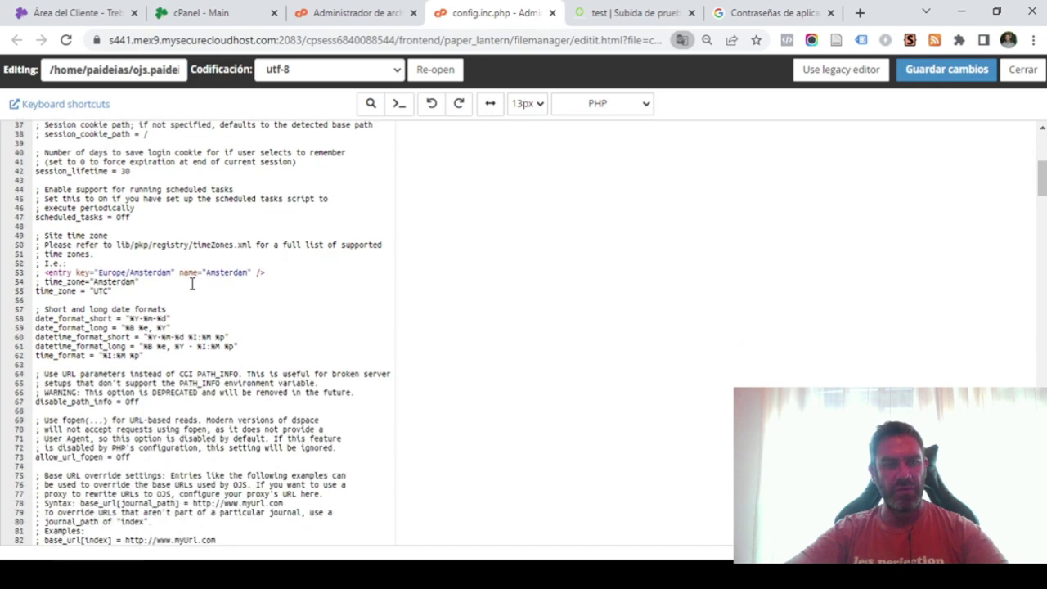
{"action": "scroll", "coordinate": [192, 282], "scroll_direction": "down", "scroll_amount": 11}
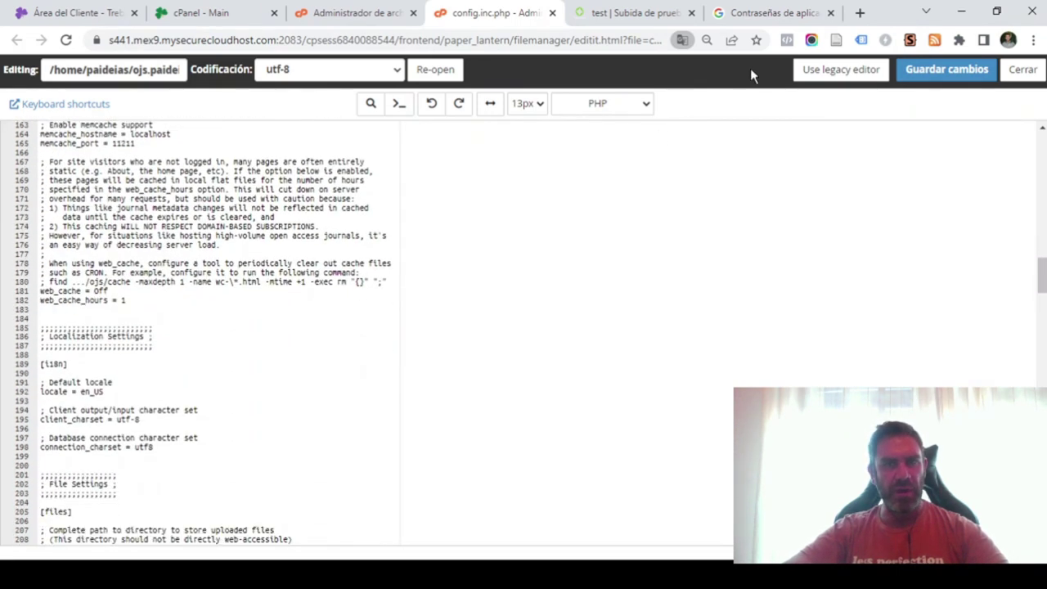
{"action": "scroll", "coordinate": [110, 309], "scroll_direction": "down", "scroll_amount": 6}
{"action": "scroll", "coordinate": [109, 308], "scroll_direction": "down", "scroll_amount": 16}
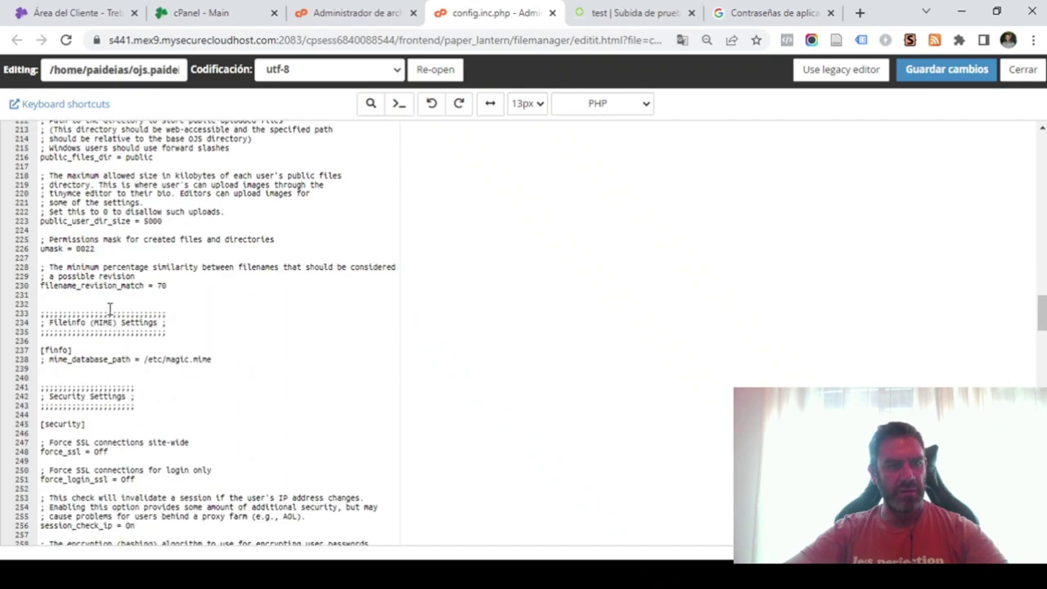
{"action": "scroll", "coordinate": [110, 308], "scroll_direction": "down", "scroll_amount": 2}
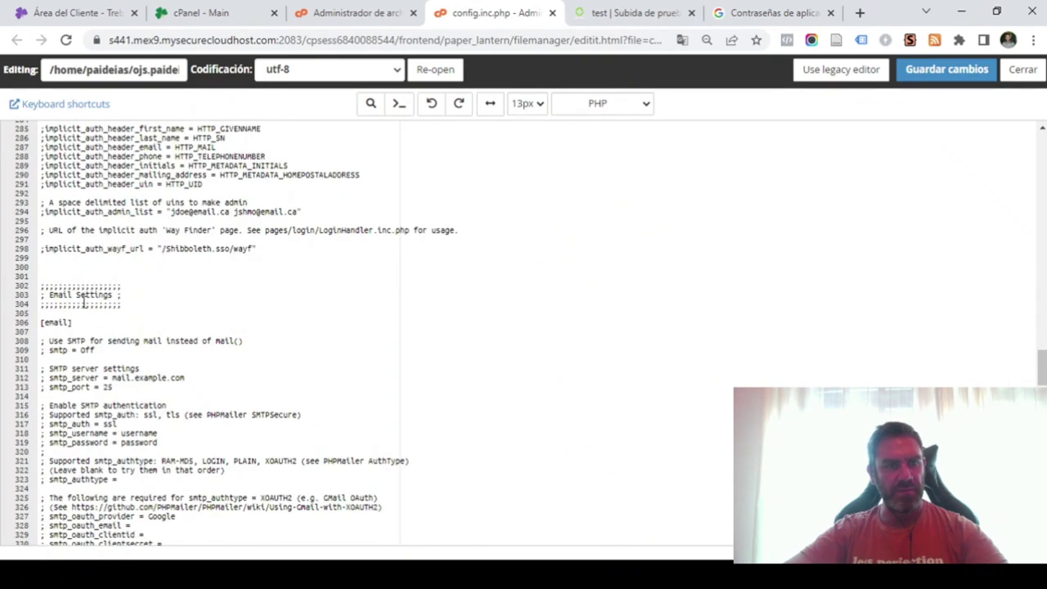
{"action": "scroll", "coordinate": [184, 304], "scroll_direction": "down", "scroll_amount": 2}
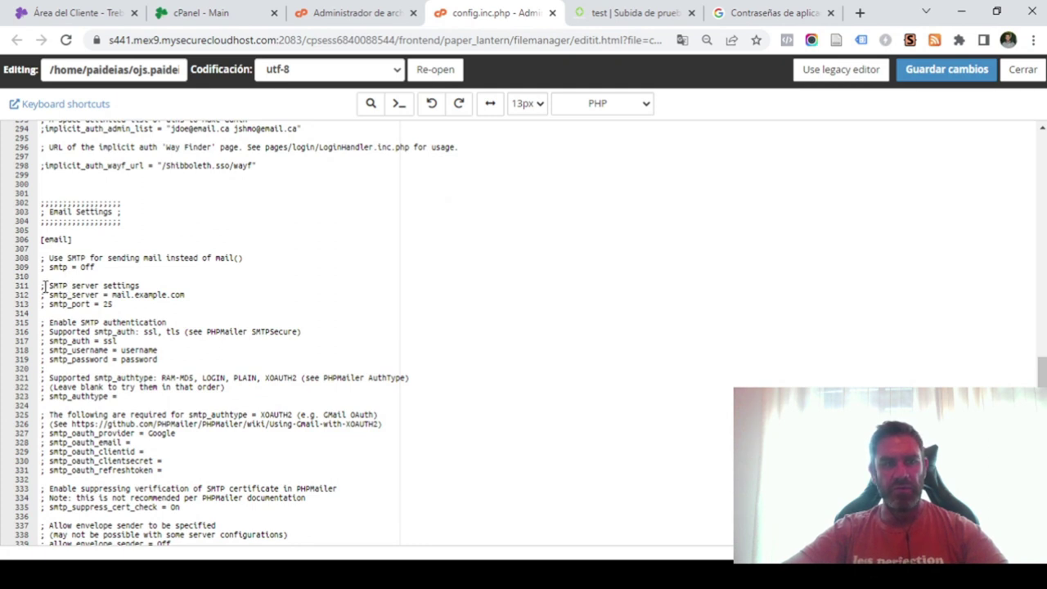
Uncomment the smtp setting on line 309 and change its value from Off to On.
{"action": "left_click", "coordinate": [45, 269]}
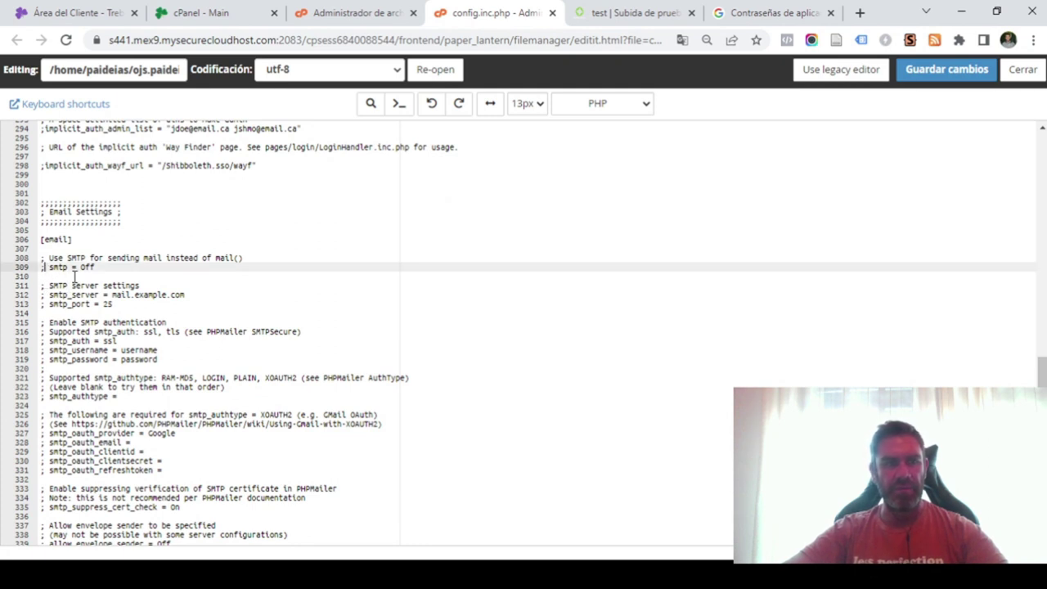
{"action": "key", "text": "BackSpace"}
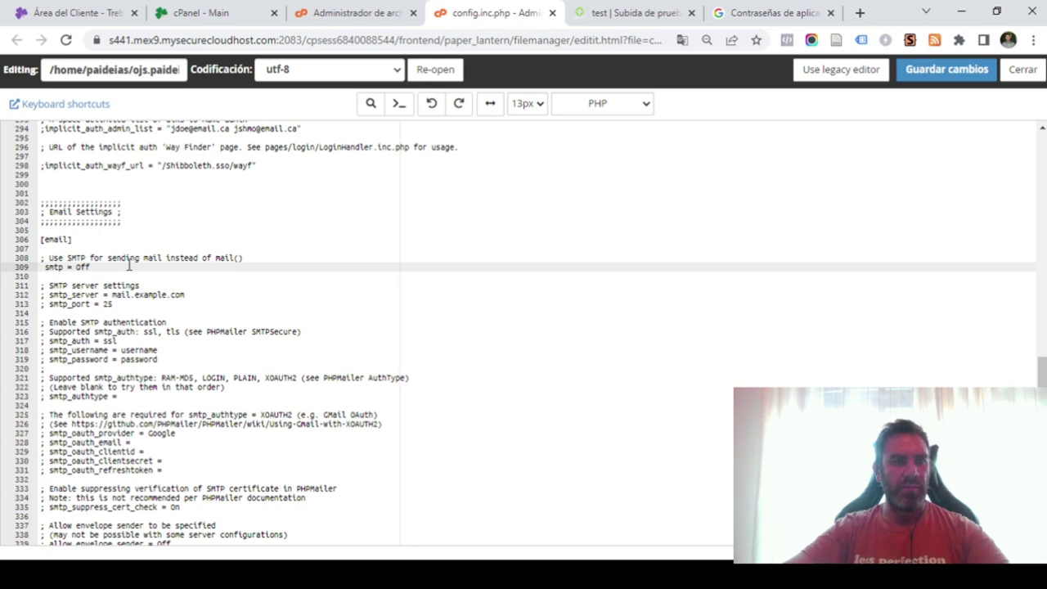
{"action": "left_click", "coordinate": [90, 267]}
{"action": "key", "text": "BackSpace"}
{"action": "key", "text": "BackSpace"}
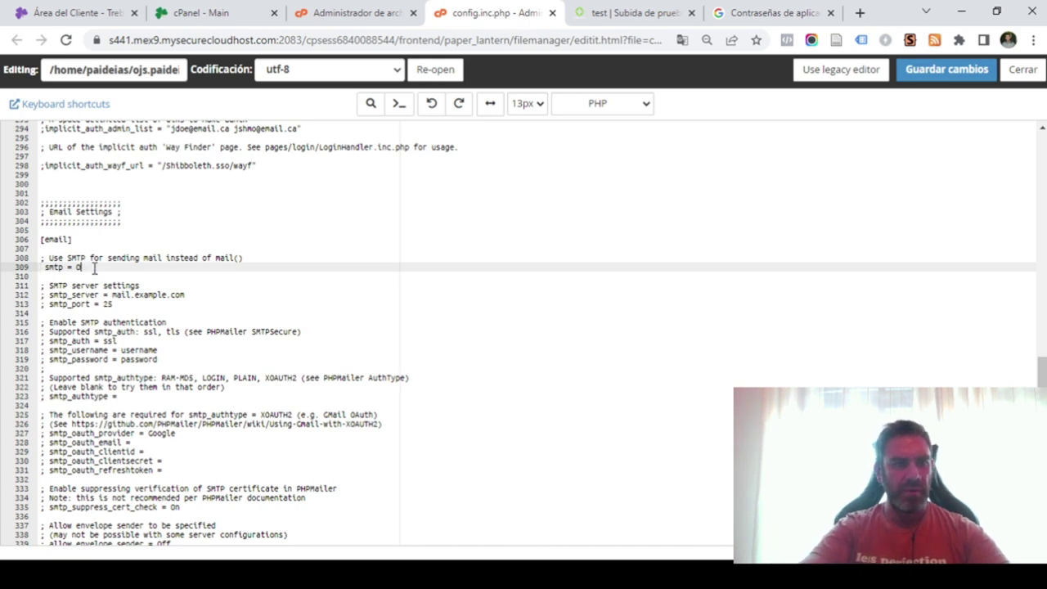
{"action": "type", "text": "n"}
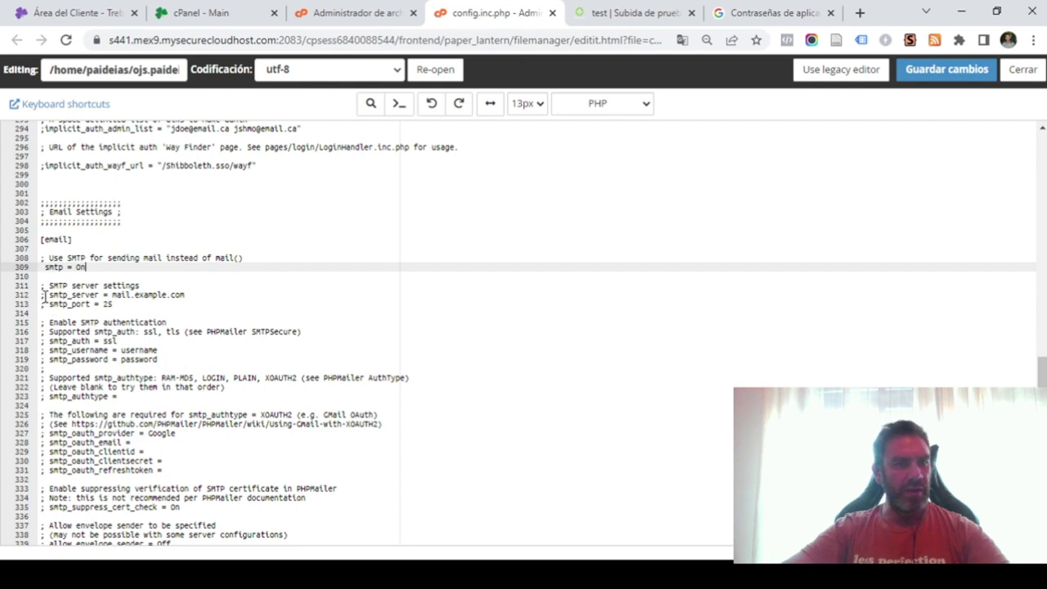
Uncomment the smtp_server, smtp_port, smtp_username and smtp_password lines.
{"action": "left_click", "coordinate": [44, 295]}
{"action": "key", "text": "Delete"}
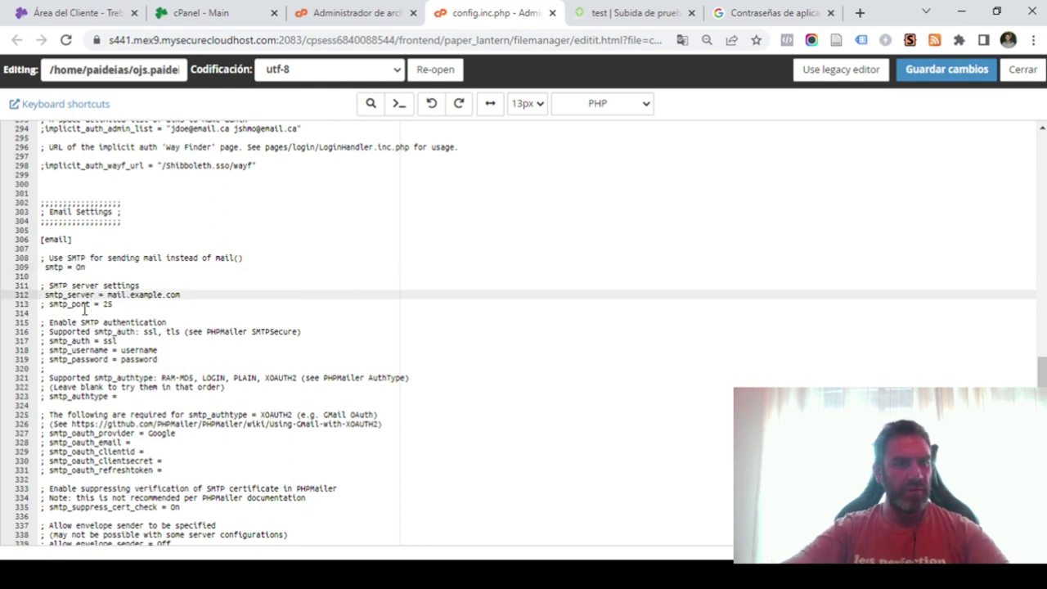
{"action": "left_click", "coordinate": [45, 304]}
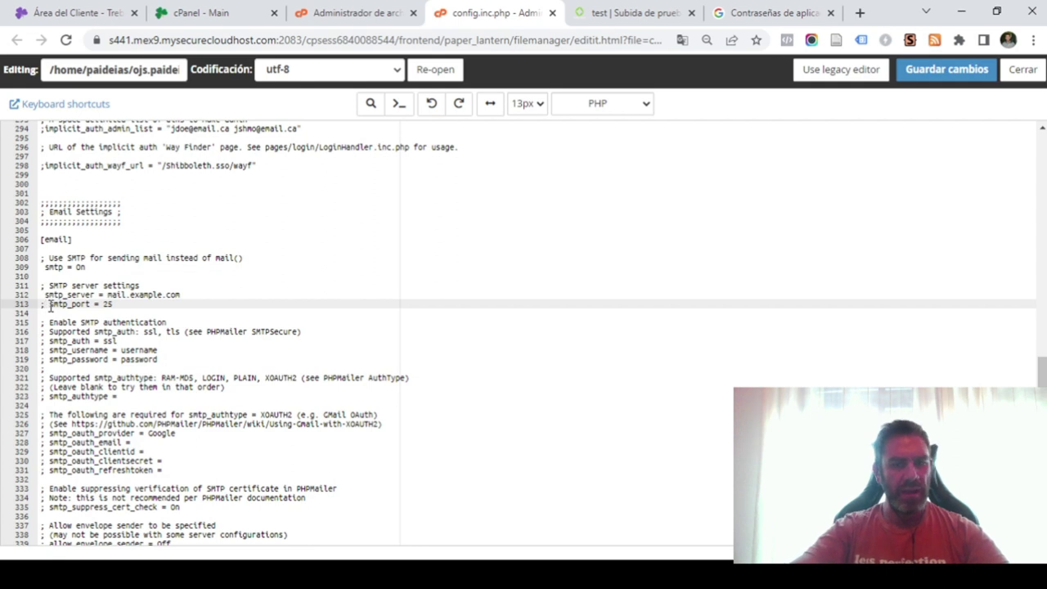
{"action": "key", "text": "Delete"}
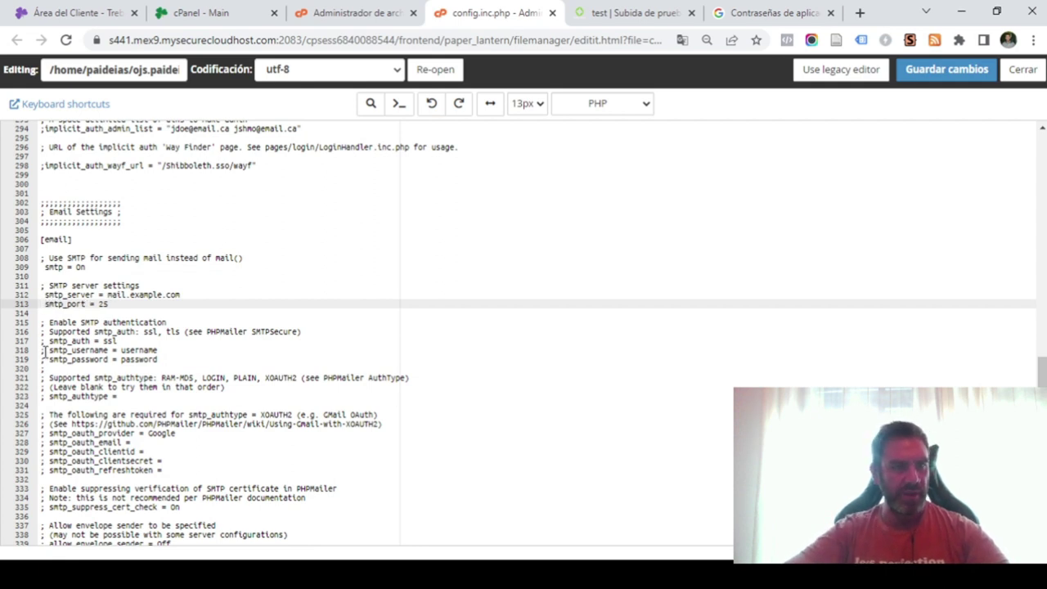
{"action": "left_click", "coordinate": [45, 350]}
{"action": "key", "text": "Delete"}
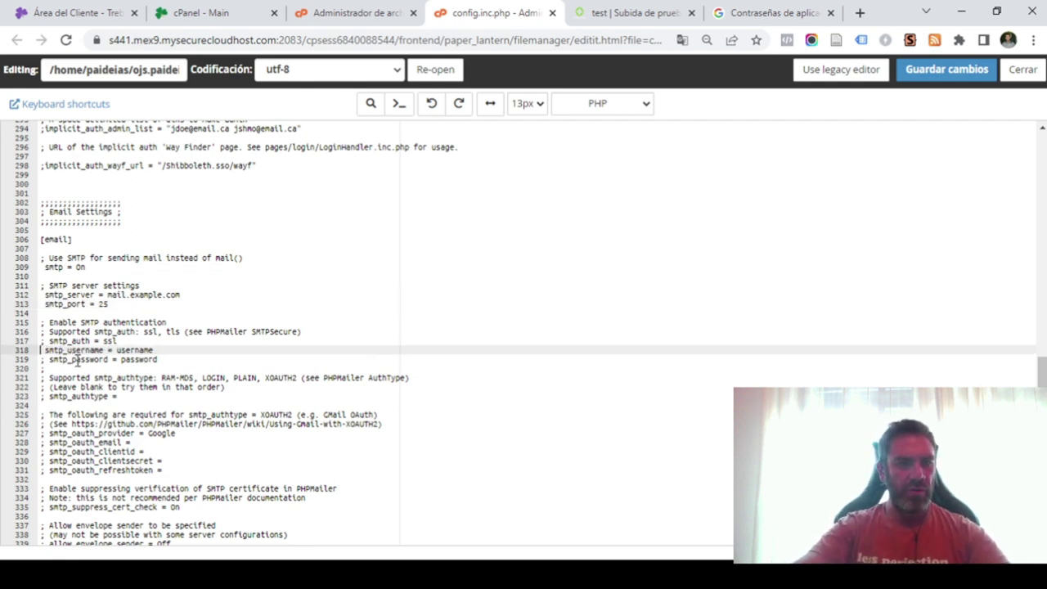
{"action": "left_click", "coordinate": [45, 360]}
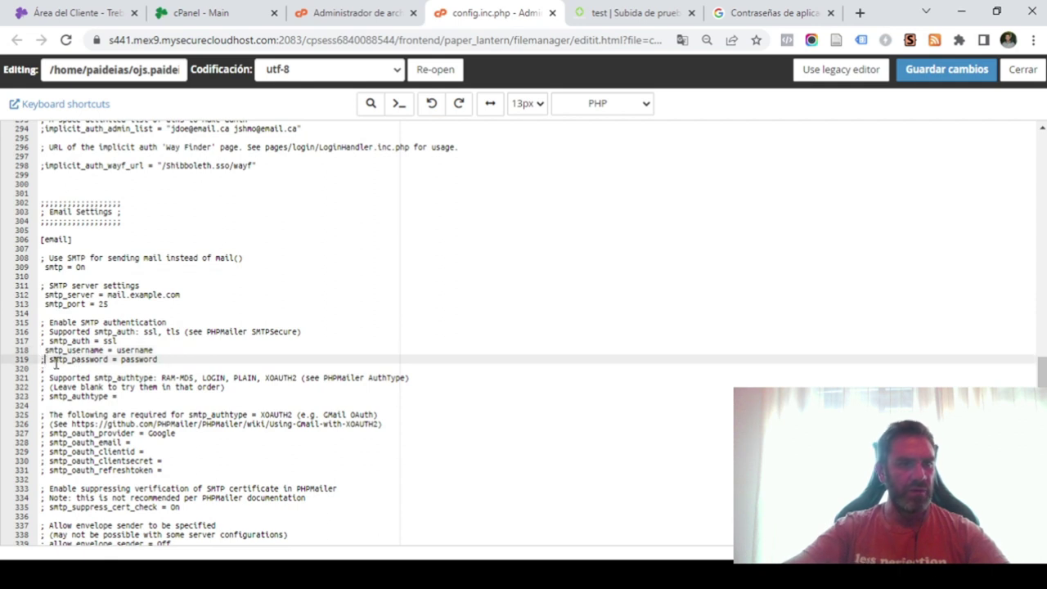
{"action": "key", "text": "Delete"}
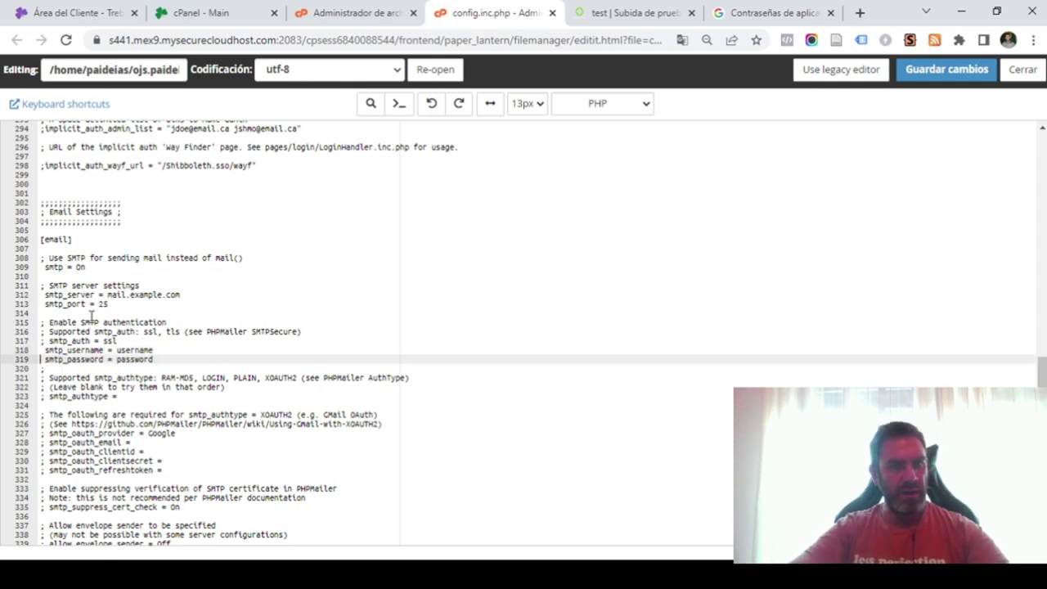
Replace mail.example.com with smtp.gmail.com and port 25 with 587.
{"action": "left_click_drag", "start_coordinate": [108, 296], "coordinate": [183, 299]}
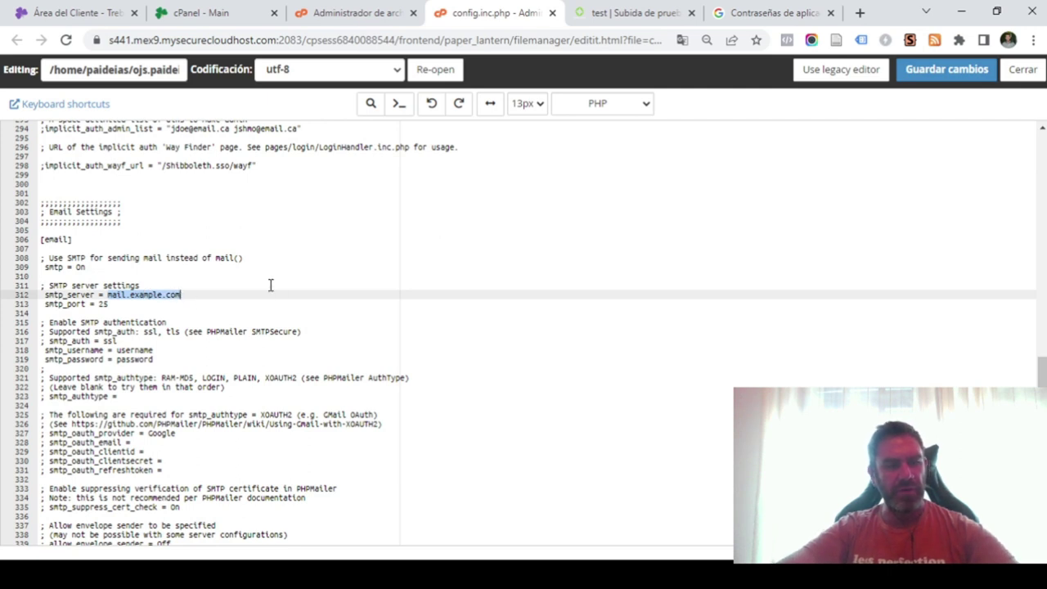
{"action": "key", "text": "alt+Tab"}
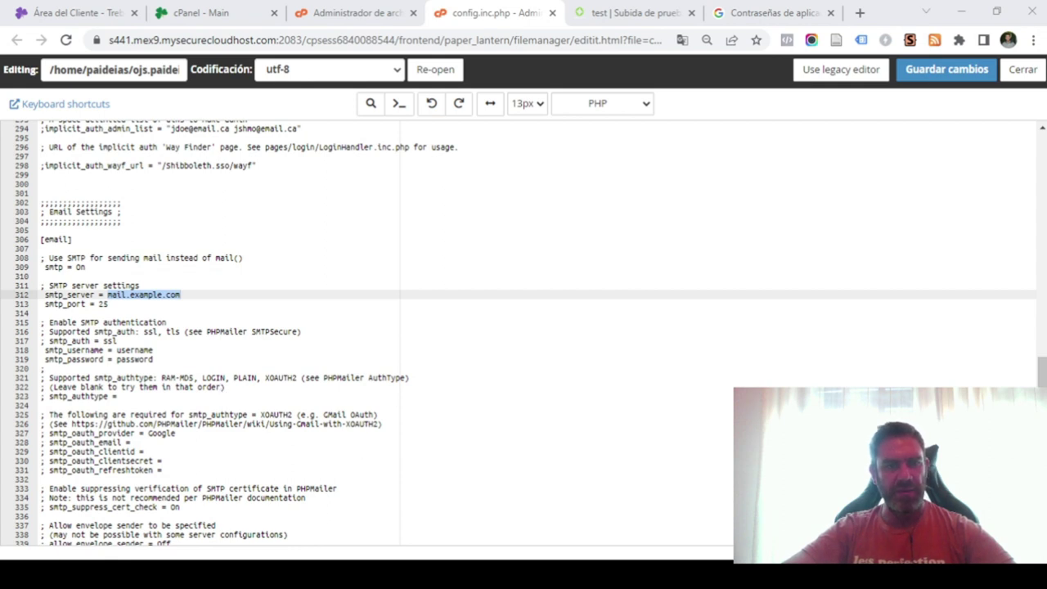
{"action": "key", "text": "alt+Tab"}
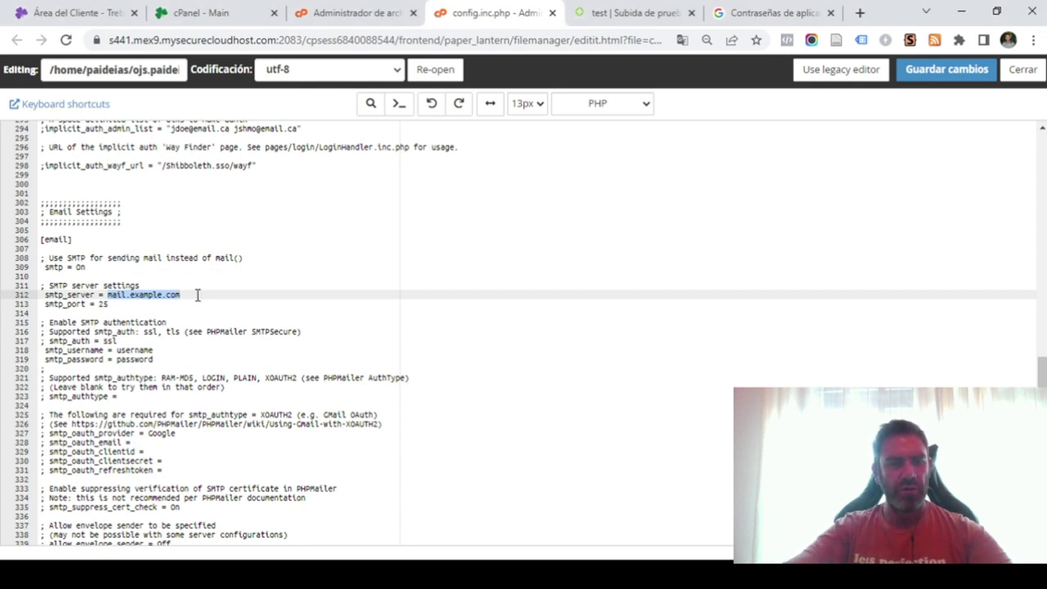
{"action": "type", "text": "smtp"}
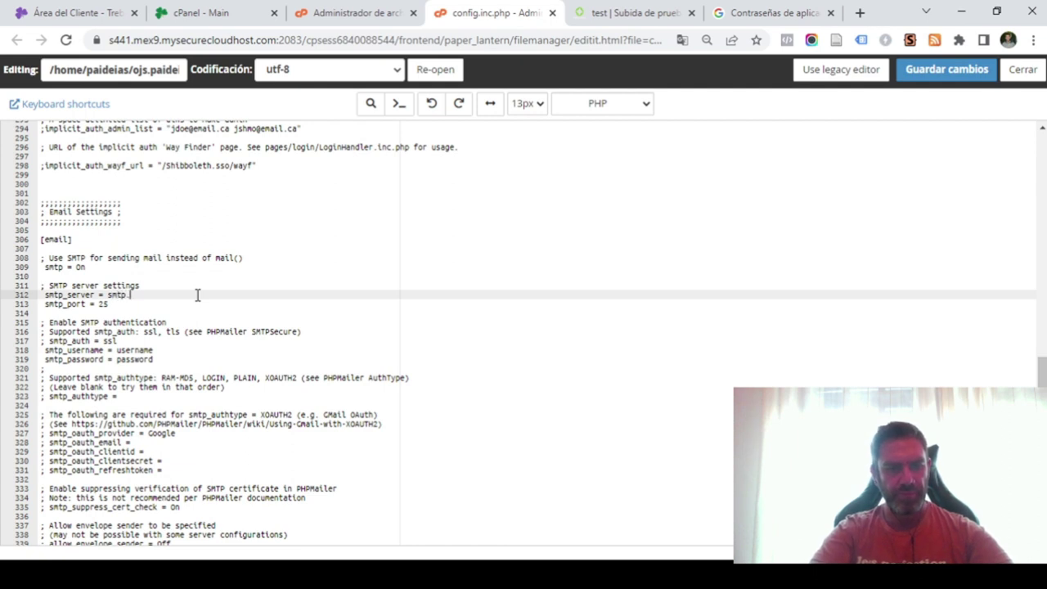
{"action": "type", "text": "mail.com"}
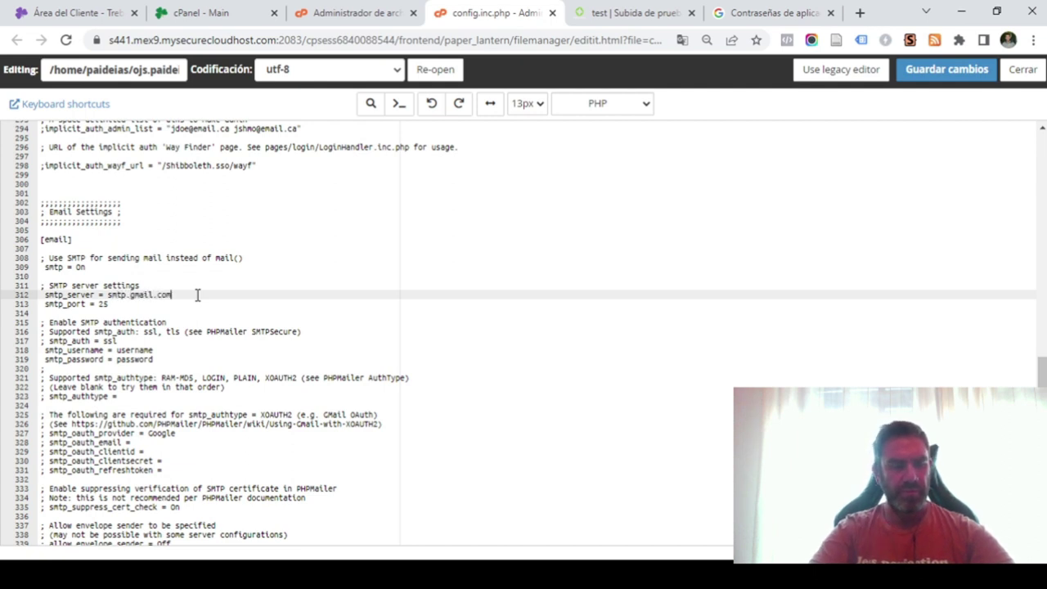
{"action": "left_click", "coordinate": [114, 306]}
{"action": "key", "text": "BackSpace"}
{"action": "key", "text": "BackSpace"}
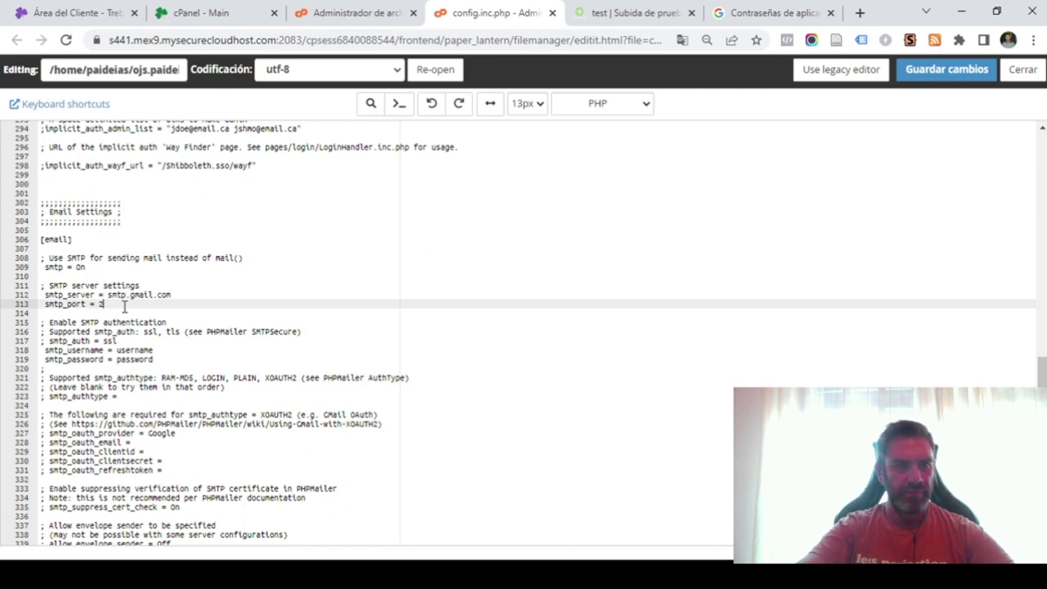
{"action": "type", "text": "587"}
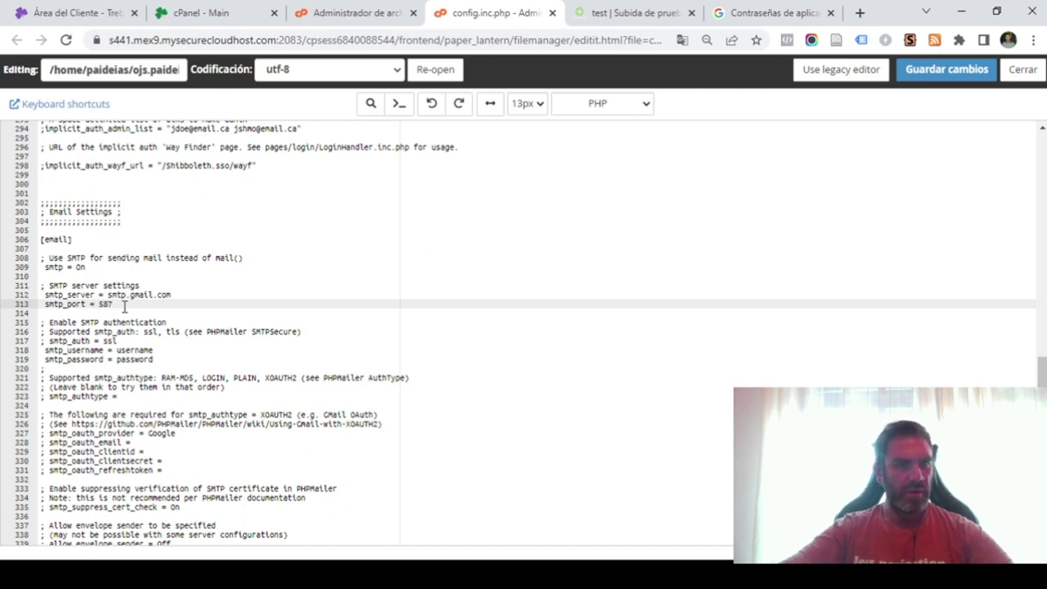
{"action": "scroll", "coordinate": [118, 325], "scroll_direction": "down", "scroll_amount": 1}
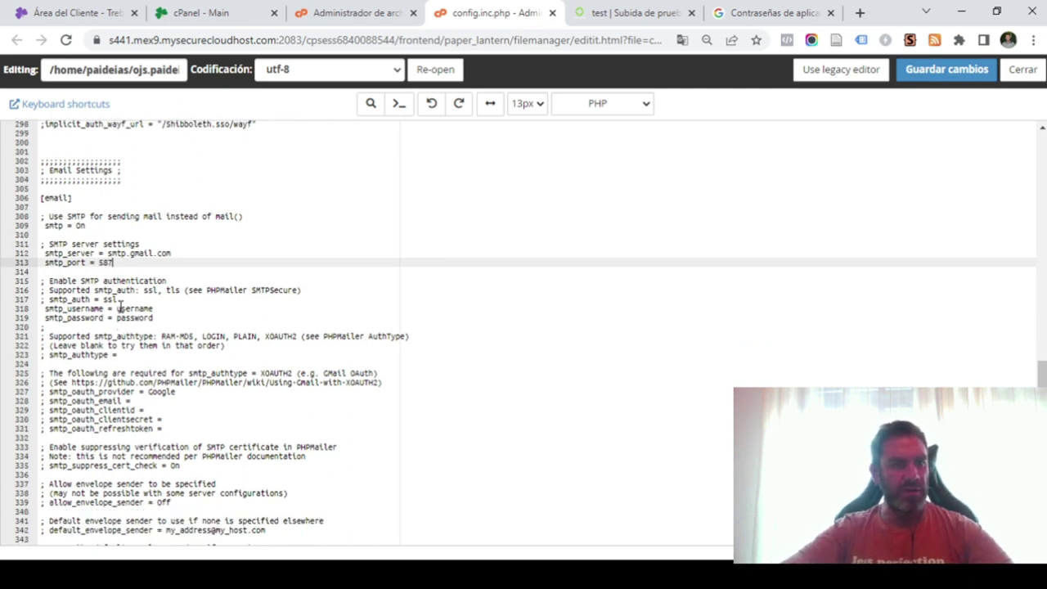
Replace the placeholder smtp_username value with the Gmail address.
{"action": "left_click_drag", "start_coordinate": [117, 309], "coordinate": [154, 310]}
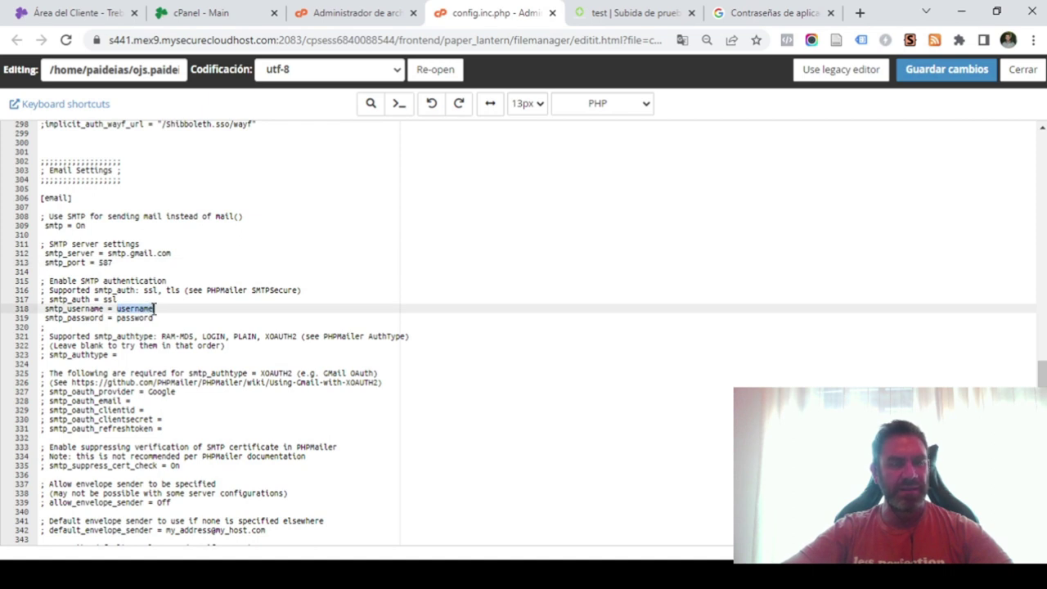
{"action": "left_click", "coordinate": [787, 12]}
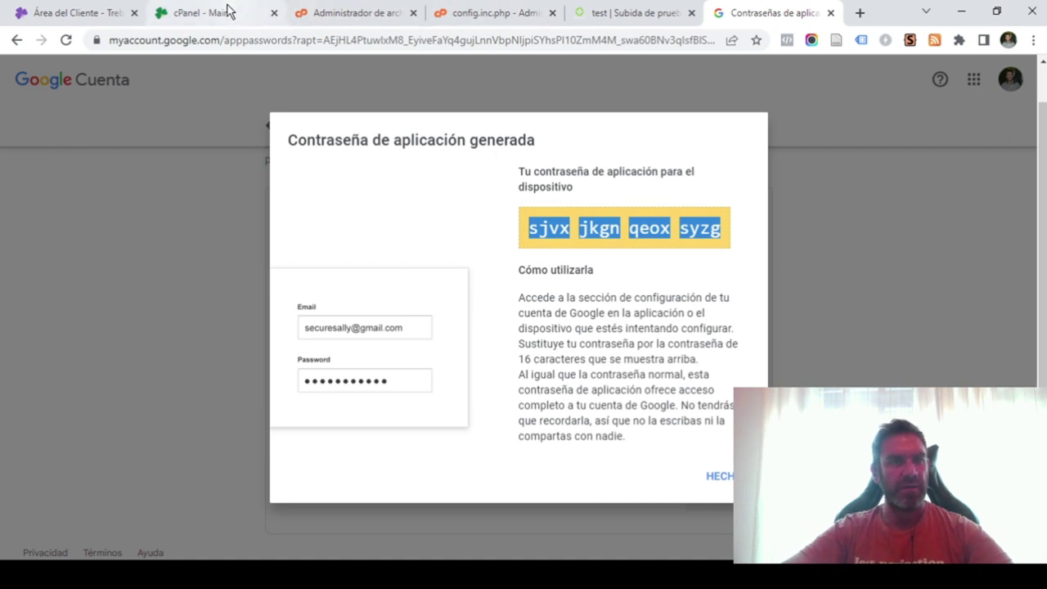
{"action": "left_click", "coordinate": [480, 6]}
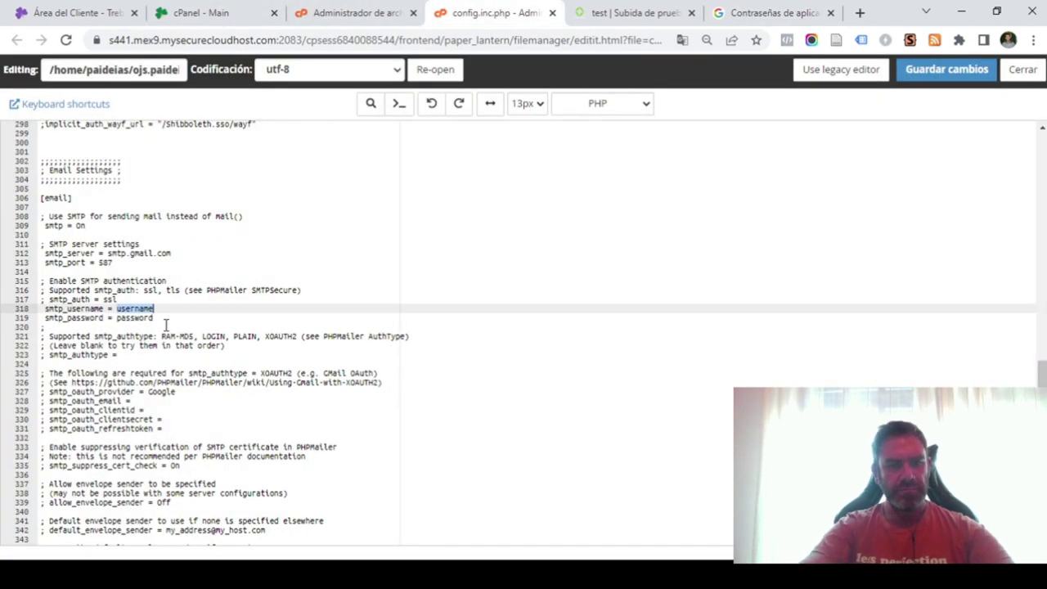
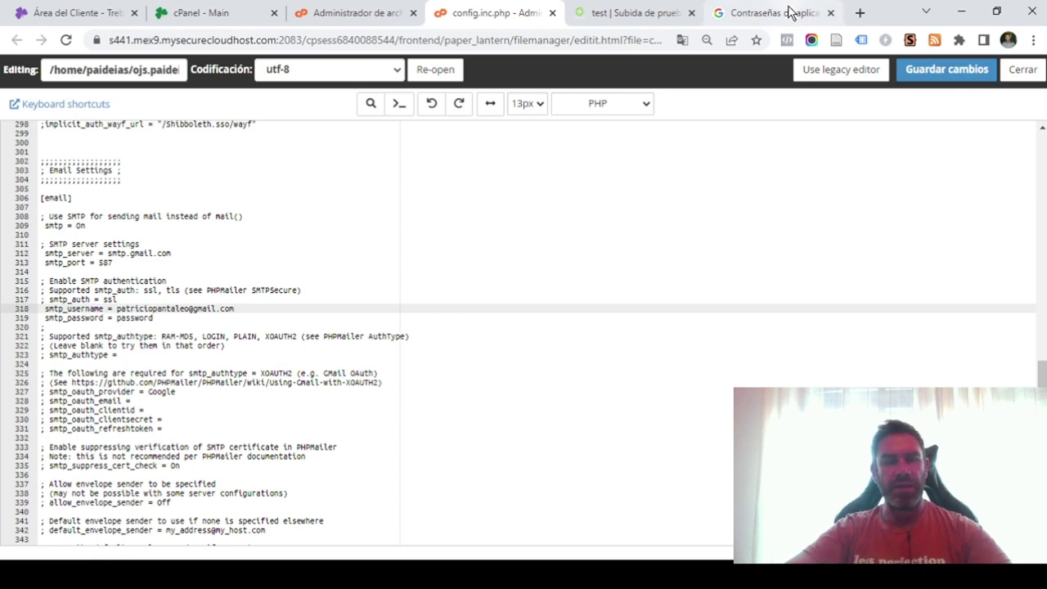
Paste the app password over the placeholder smtp_password and save config.inc.php.
{"action": "left_click", "coordinate": [790, 13]}
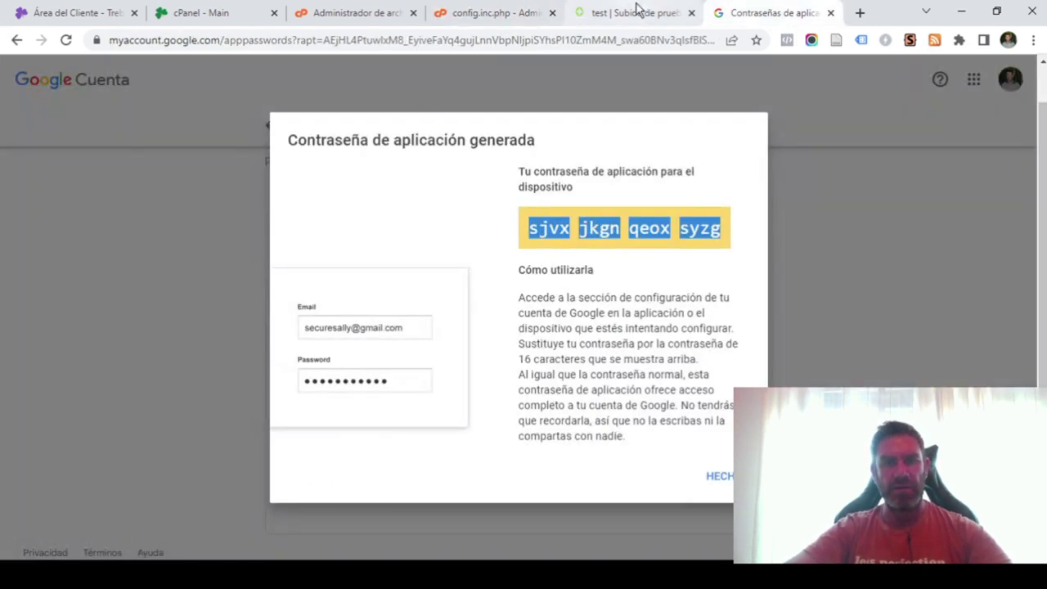
{"action": "left_click", "coordinate": [470, 13]}
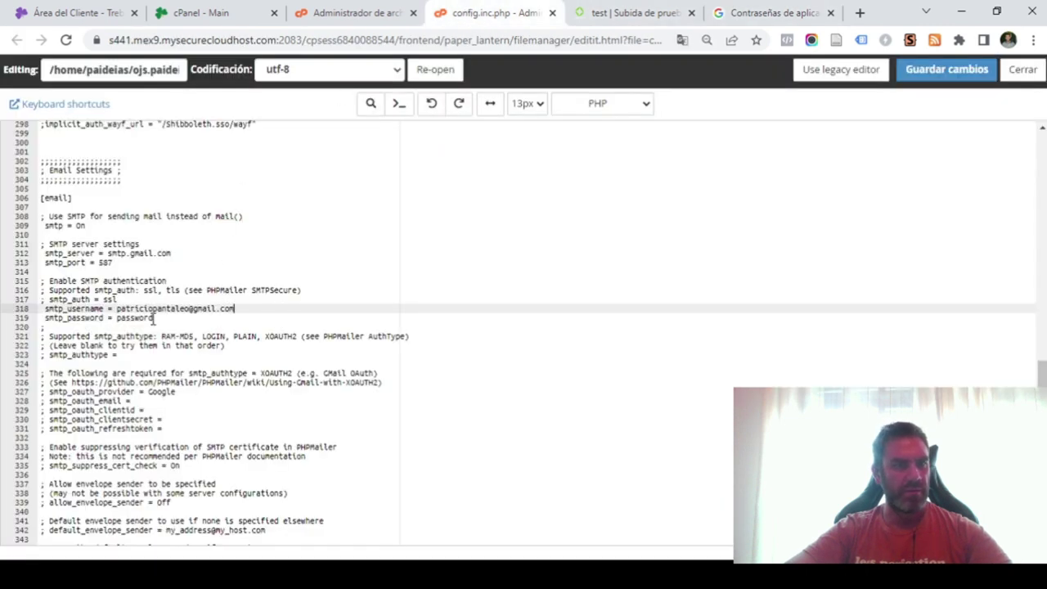
{"action": "left_click_drag", "start_coordinate": [154, 319], "coordinate": [117, 319]}
{"action": "key", "text": "BackSpace"}
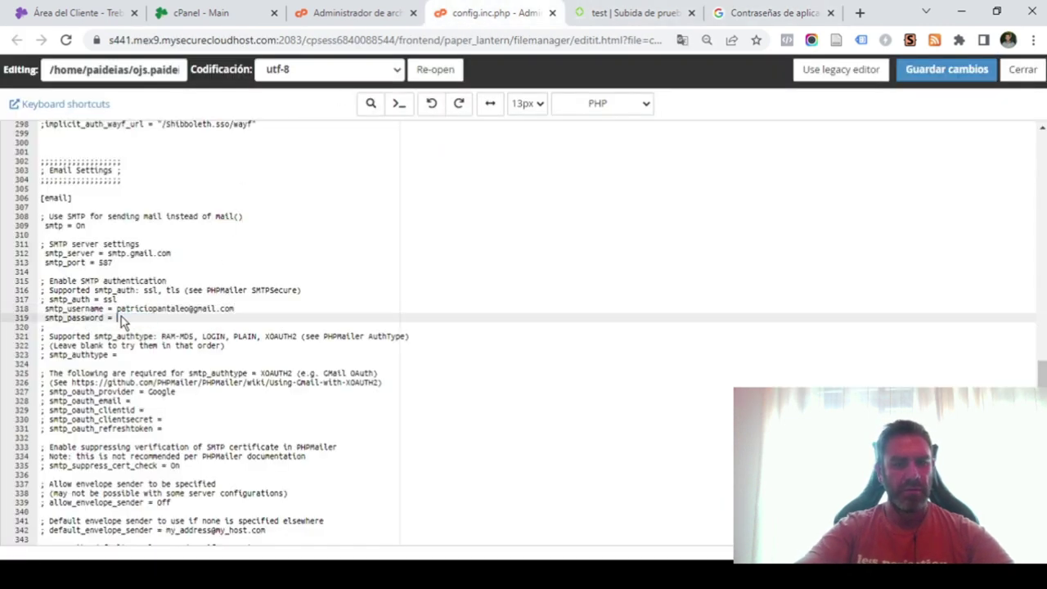
{"action": "key", "text": "ctrl+v"}
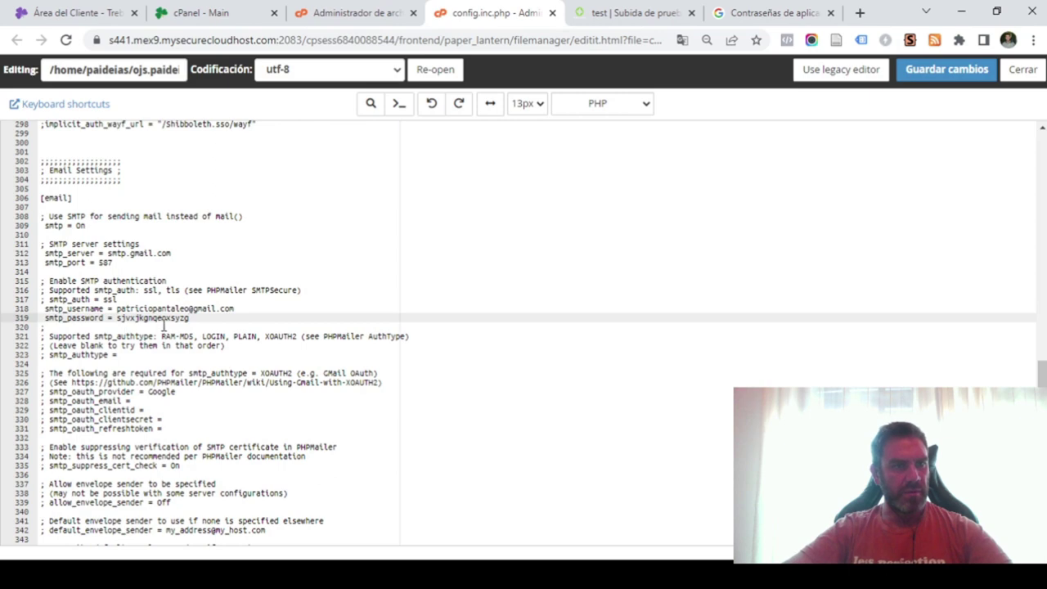
{"action": "left_click", "coordinate": [949, 72]}
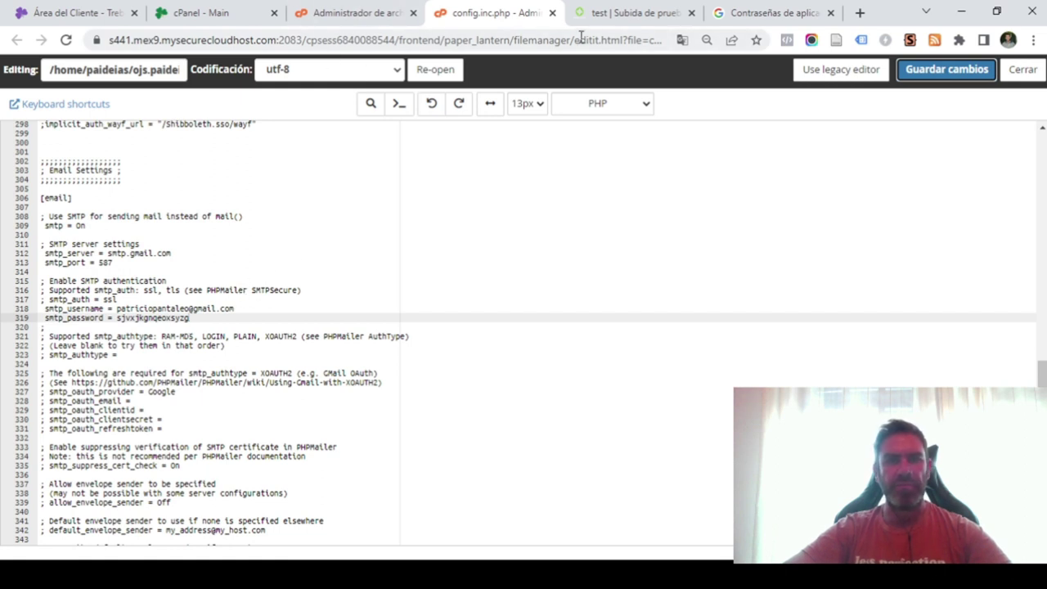
{"action": "left_click", "coordinate": [597, 12]}
Start a new discussion with the author and copyeditor as participants.
{"action": "scroll", "coordinate": [528, 334], "scroll_direction": "up", "scroll_amount": 2}
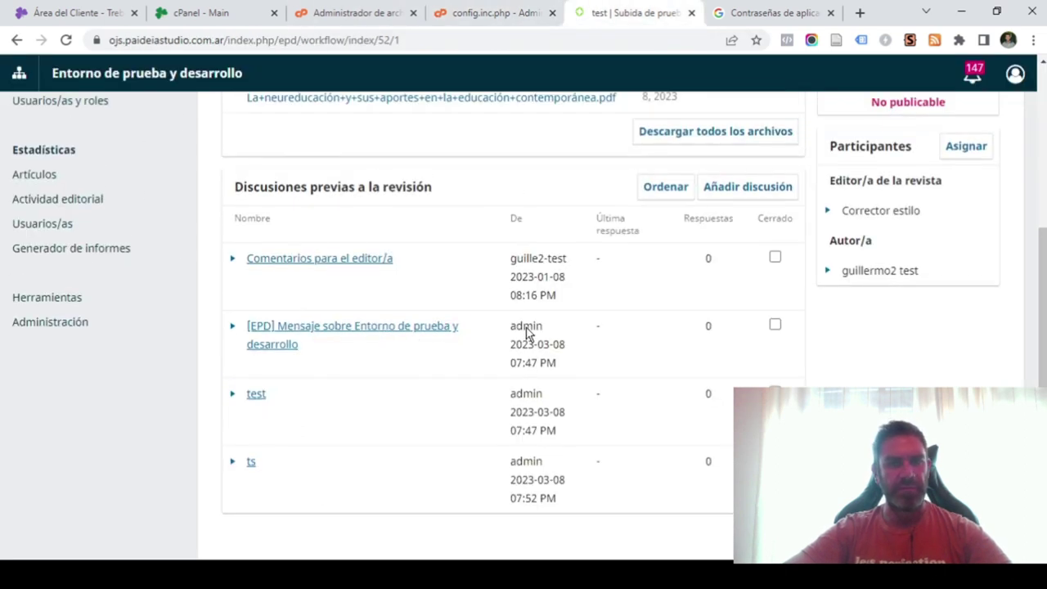
{"action": "scroll", "coordinate": [573, 311], "scroll_direction": "down", "scroll_amount": 2}
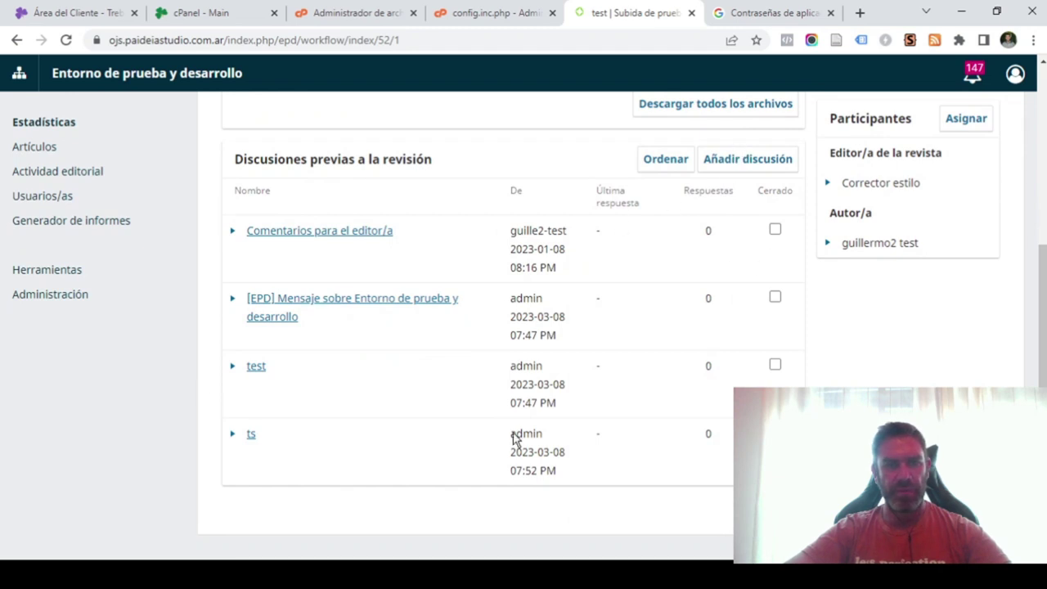
{"action": "left_click", "coordinate": [736, 164]}
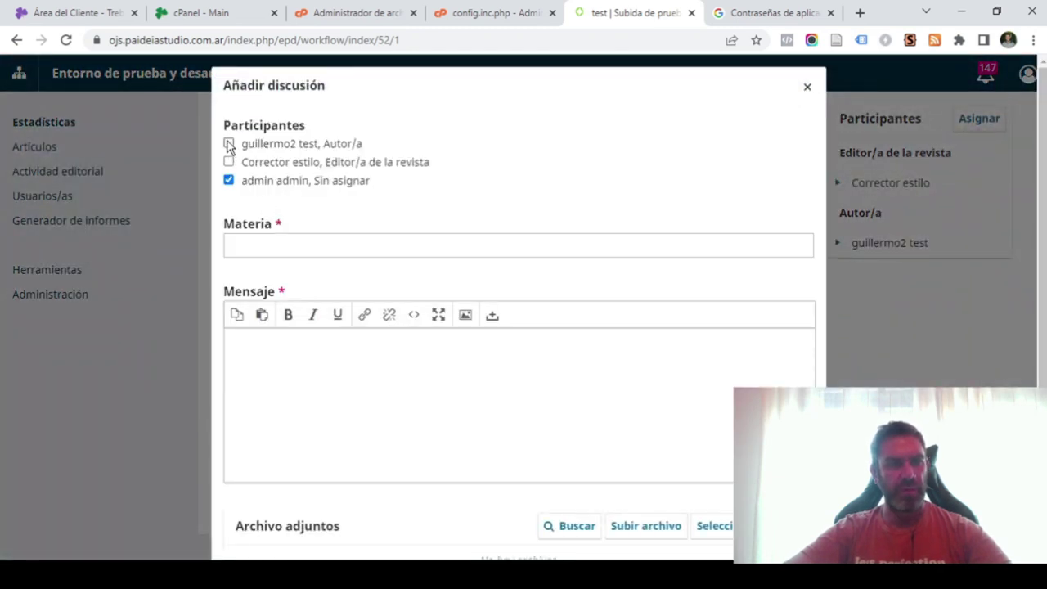
{"action": "left_click", "coordinate": [228, 142]}
{"action": "left_click", "coordinate": [228, 161]}
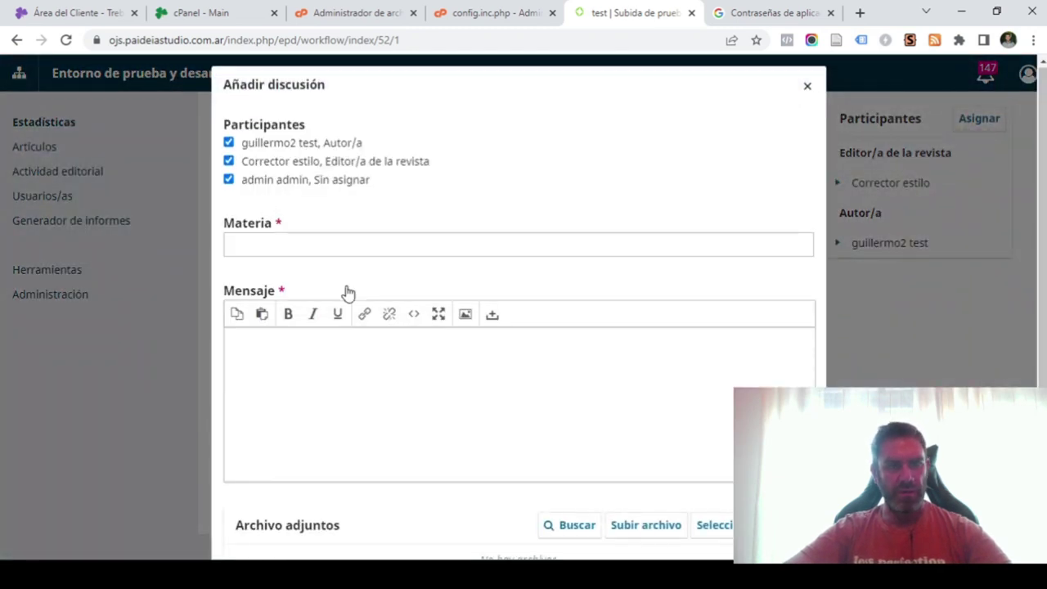
Enter 'test' as the discussion content and post it.
{"action": "scroll", "coordinate": [348, 293], "scroll_direction": "down", "scroll_amount": 2}
{"action": "left_click", "coordinate": [283, 87]}
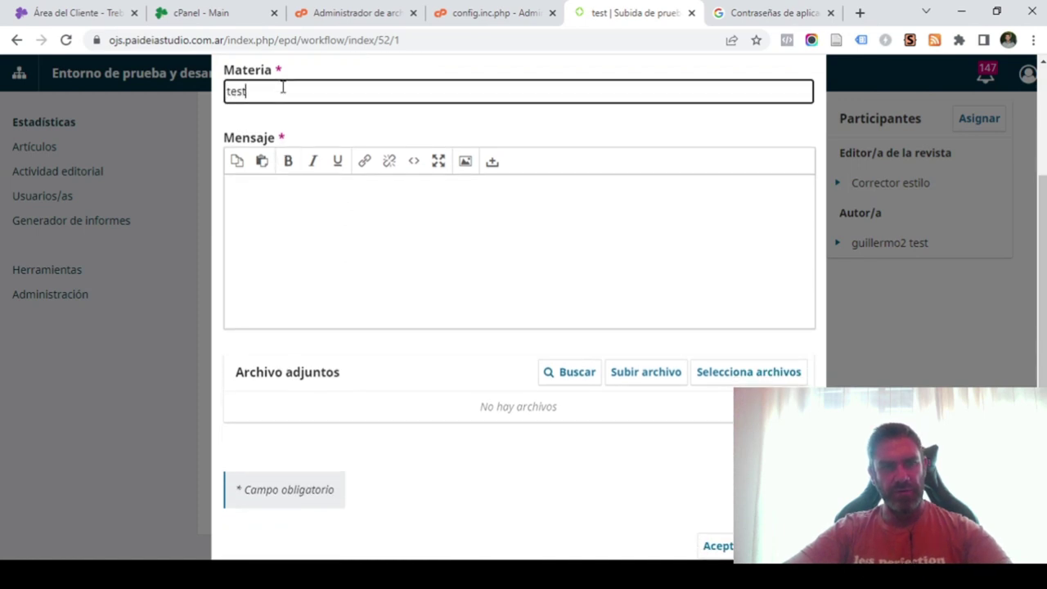
{"action": "left_click", "coordinate": [238, 206]}
{"action": "type", "text": "test"}
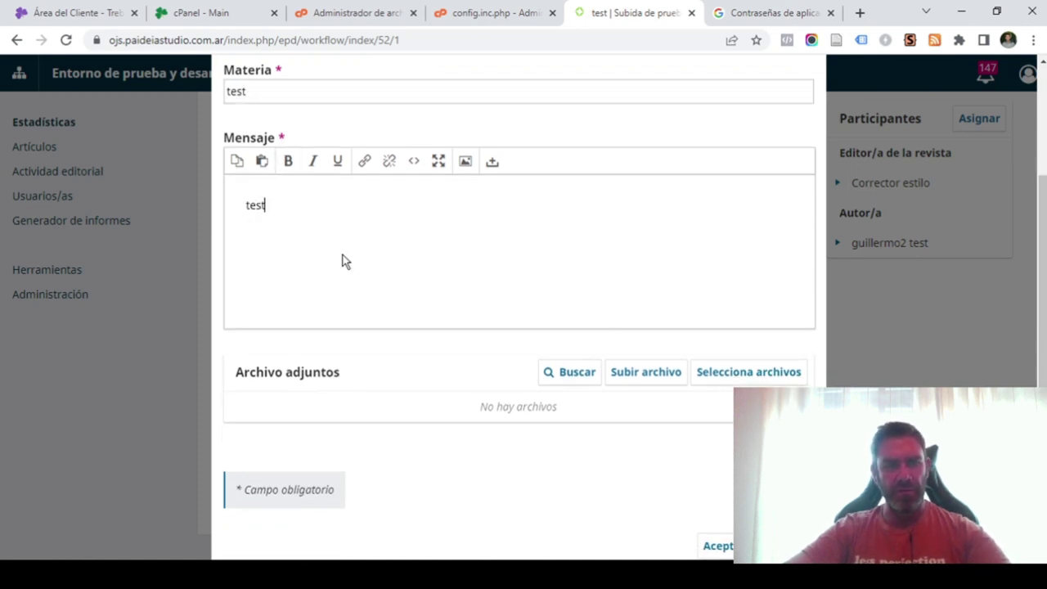
{"action": "scroll", "coordinate": [711, 344], "scroll_direction": "down", "scroll_amount": 1}
{"action": "left_click", "coordinate": [715, 522]}
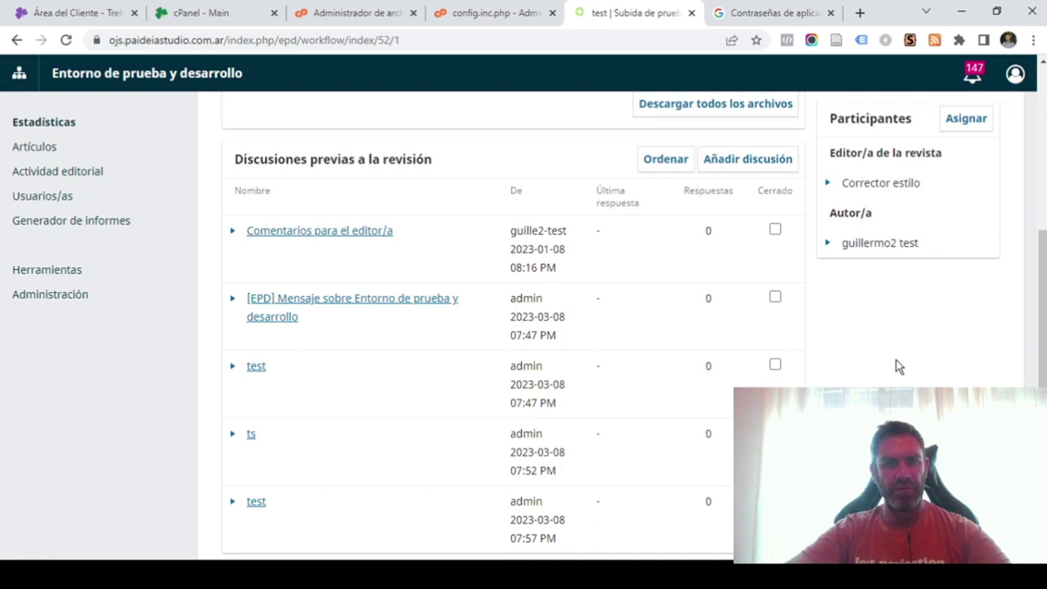
{"action": "scroll", "coordinate": [925, 357], "scroll_direction": "up", "scroll_amount": 2}
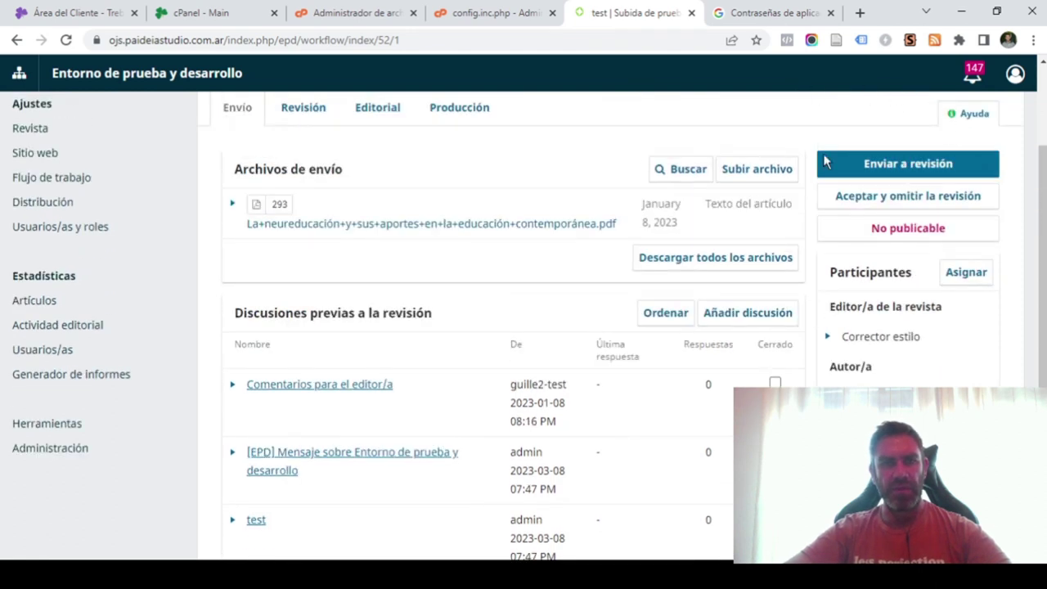
{"action": "scroll", "coordinate": [827, 180], "scroll_direction": "up", "scroll_amount": 2}
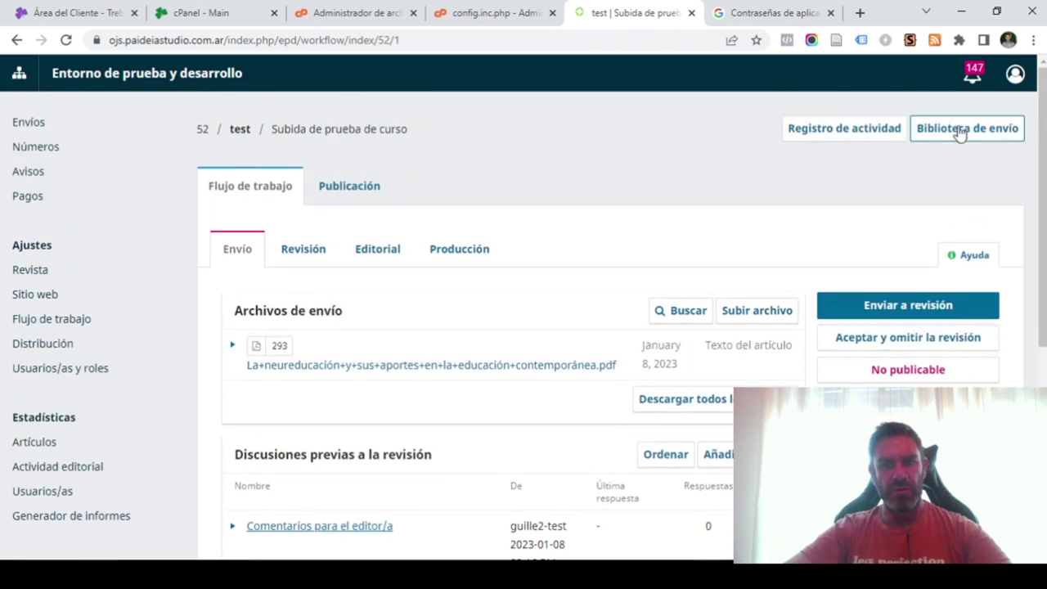
{"action": "scroll", "coordinate": [874, 115], "scroll_direction": "down", "scroll_amount": 5}
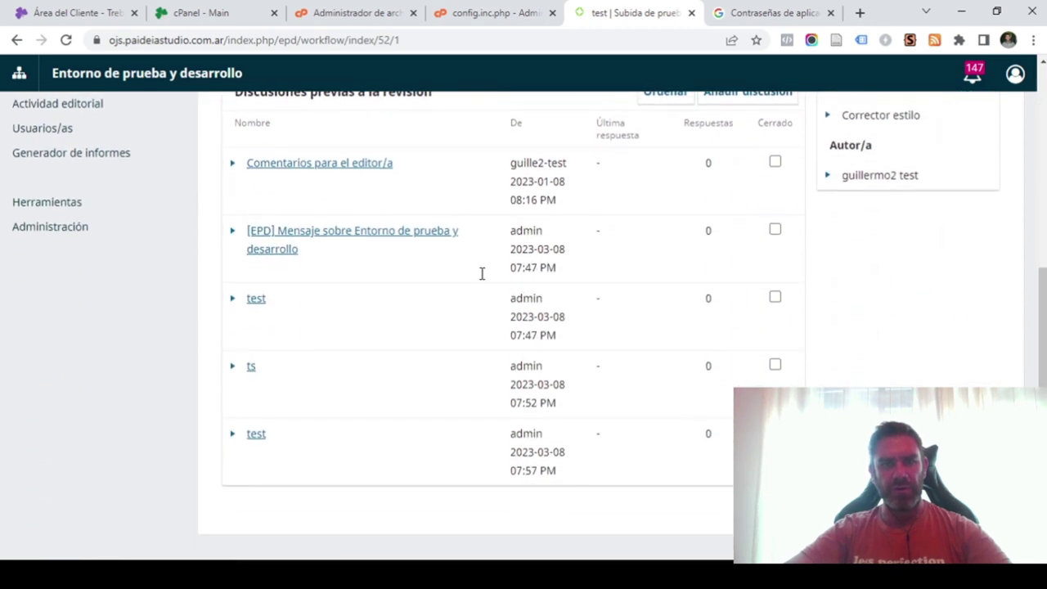